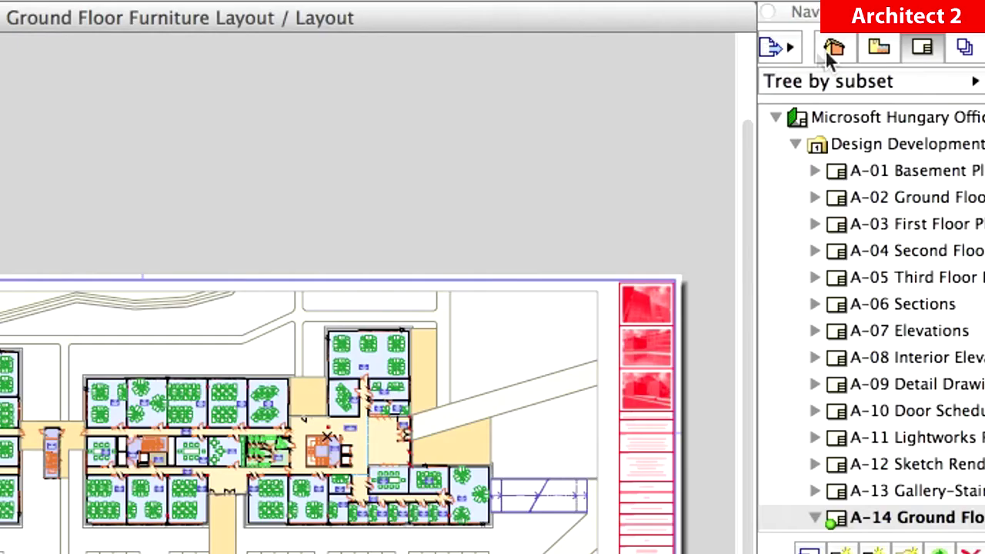
Open the Chapter 6.01 stair section from the Teamwork Training views folder.
{"action": "left_click", "coordinate": [880, 48]}
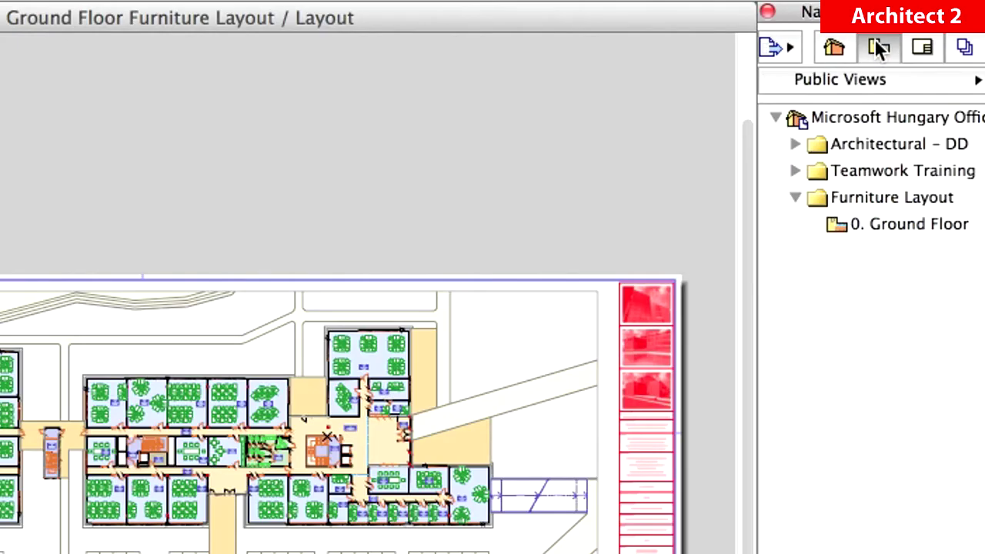
{"action": "left_click", "coordinate": [794, 197]}
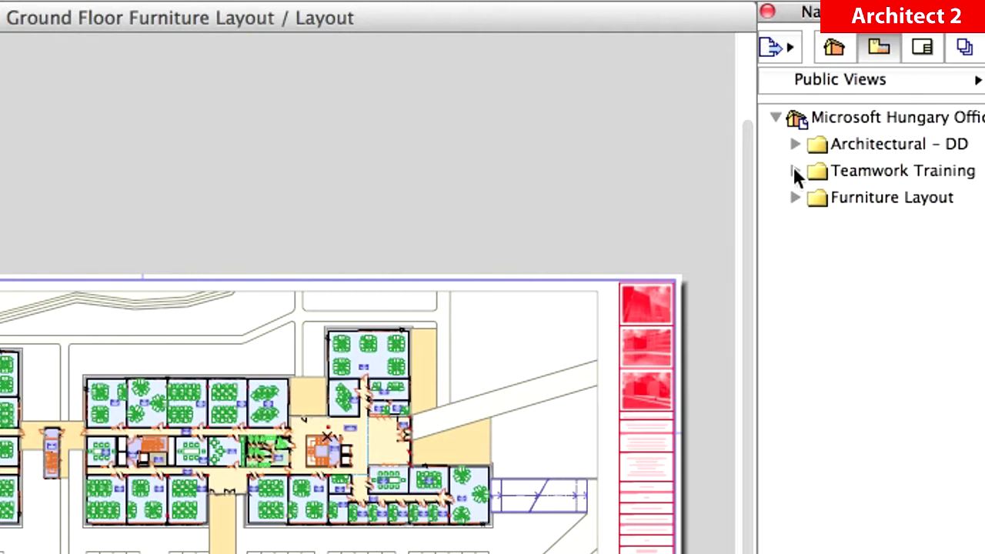
{"action": "left_click", "coordinate": [795, 171]}
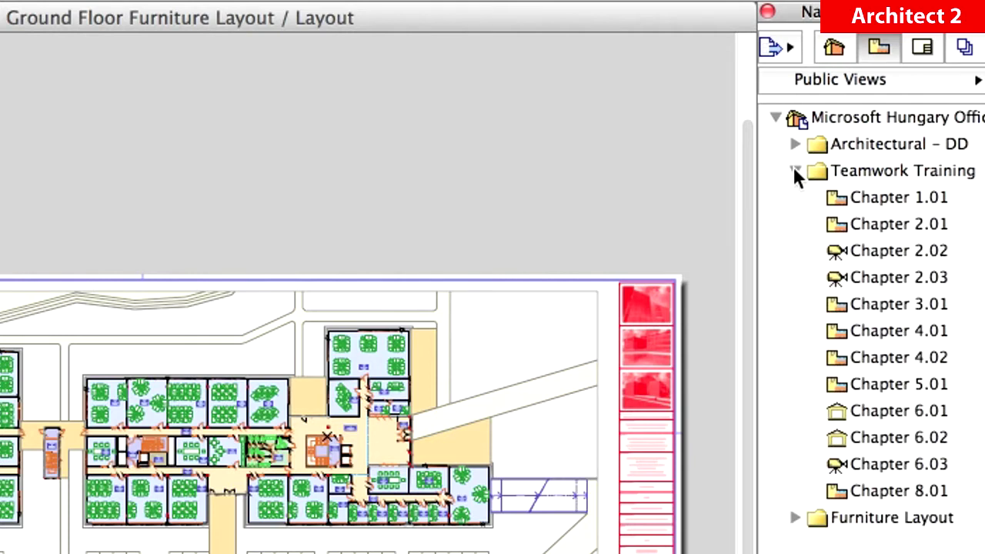
{"action": "left_click", "coordinate": [879, 411]}
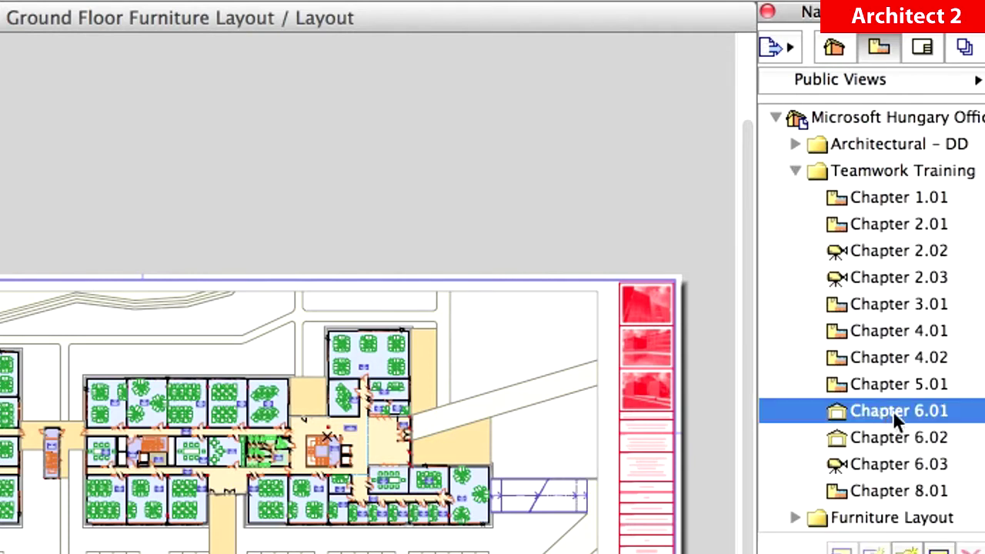
{"action": "double_click", "coordinate": [947, 412]}
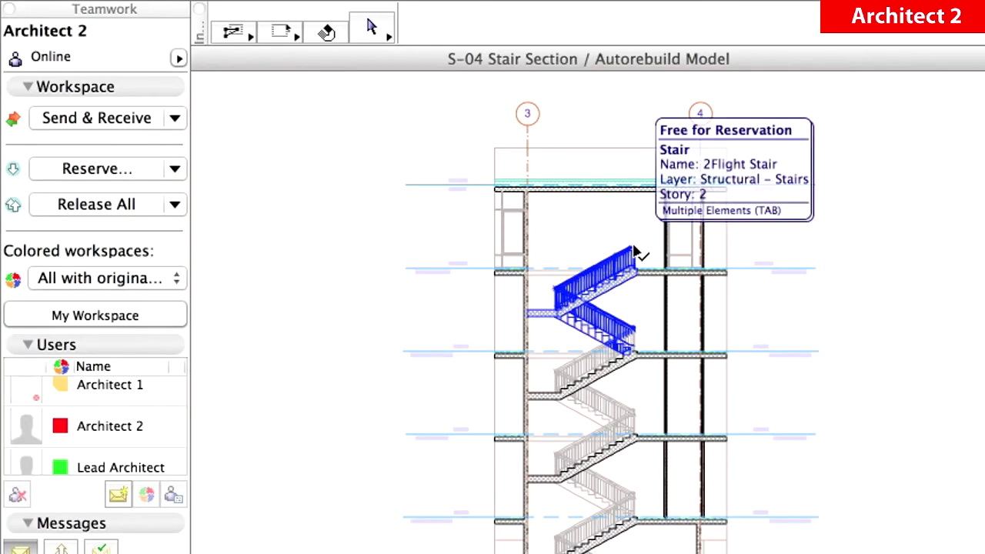
Reserve the upper 2Flight Stair so it becomes editable.
{"action": "left_click", "coordinate": [635, 252]}
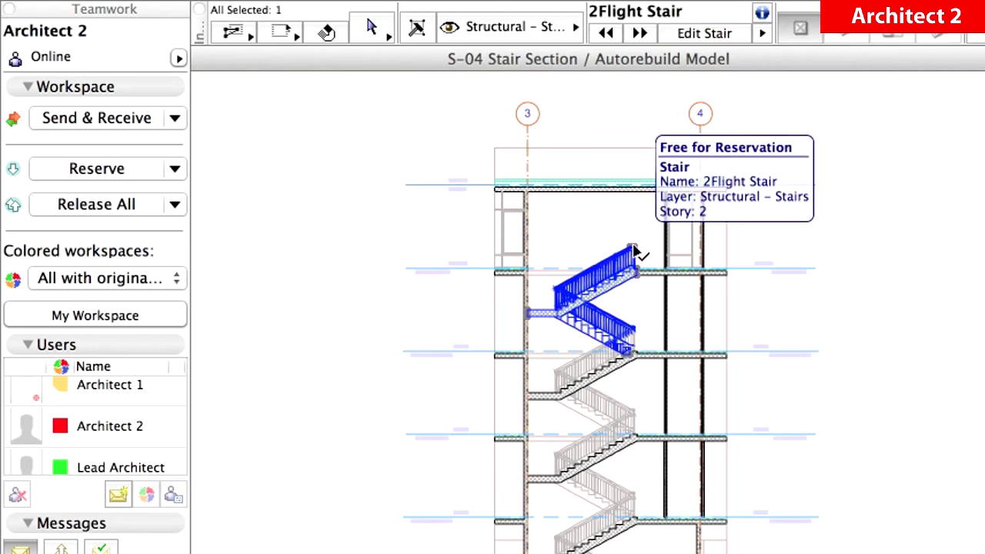
{"action": "right_click", "coordinate": [666, 99]}
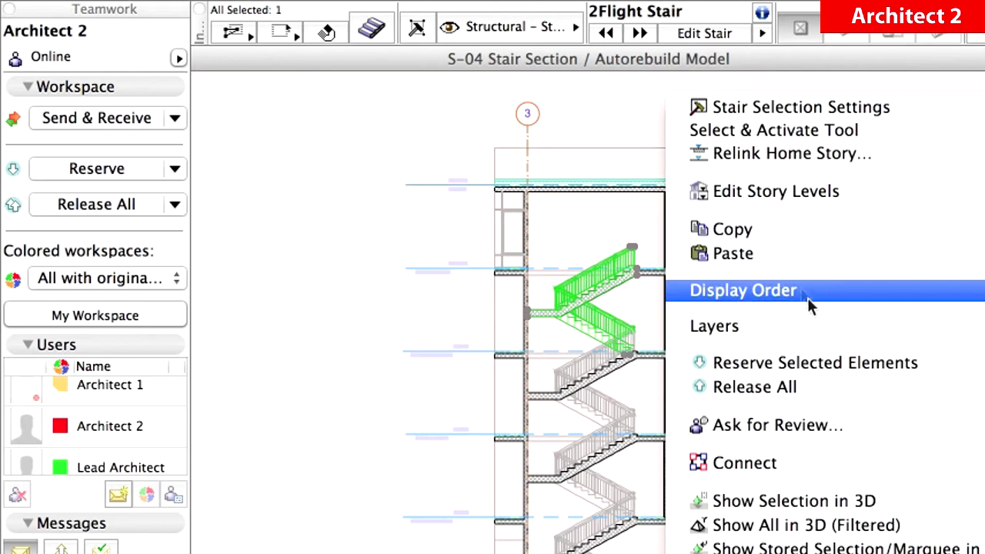
{"action": "left_click", "coordinate": [937, 368]}
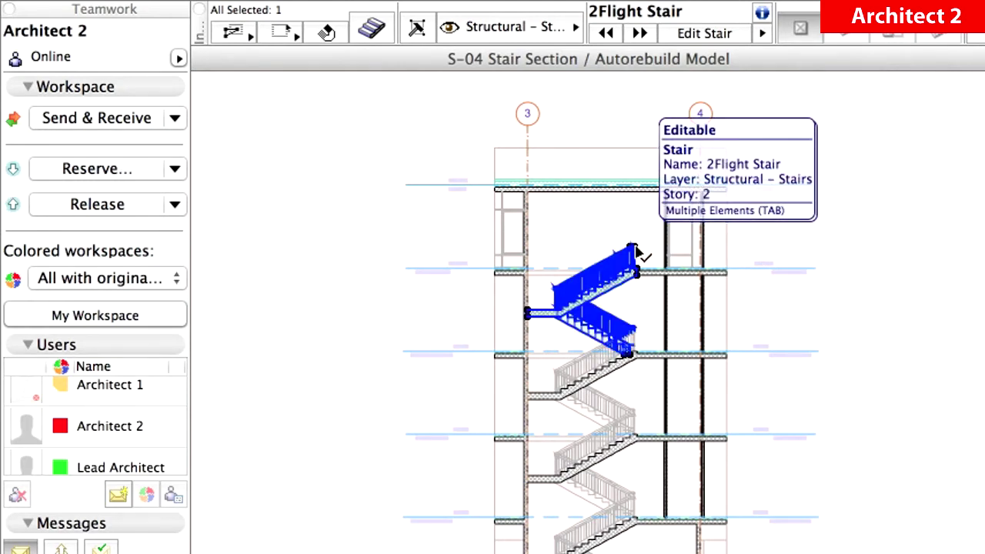
Edit the 2Flight Stair design for all instances and reserve its library part.
{"action": "left_click", "coordinate": [387, 30]}
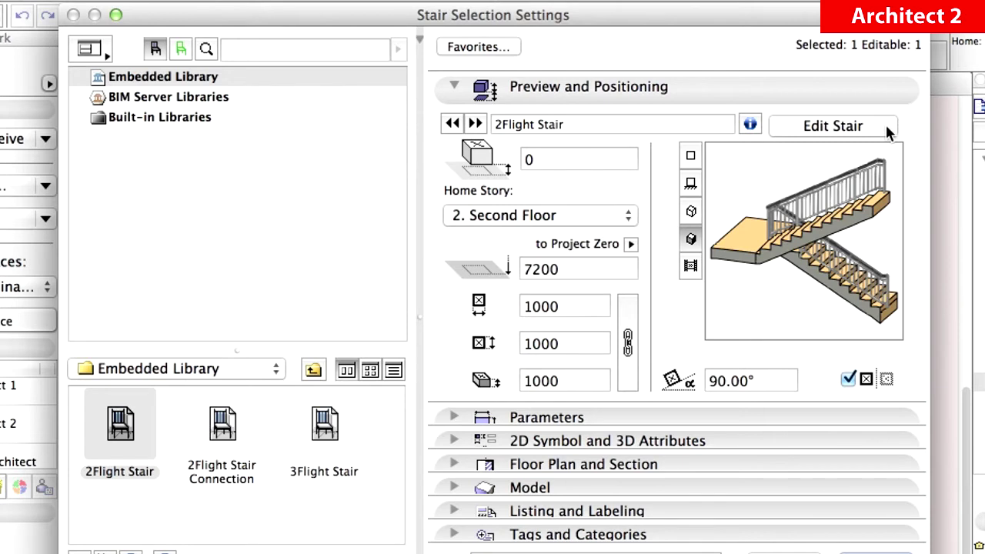
{"action": "left_click", "coordinate": [888, 131]}
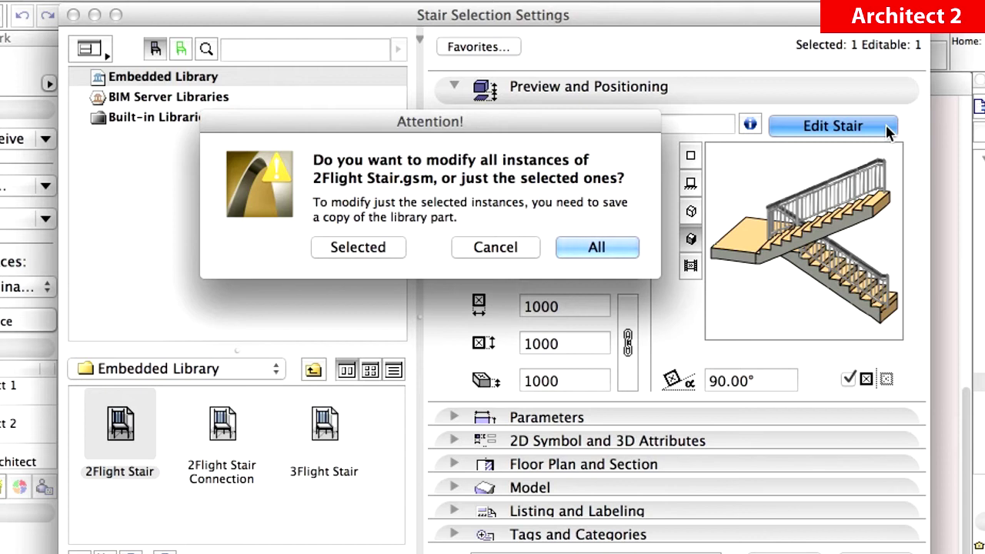
{"action": "left_click", "coordinate": [626, 246]}
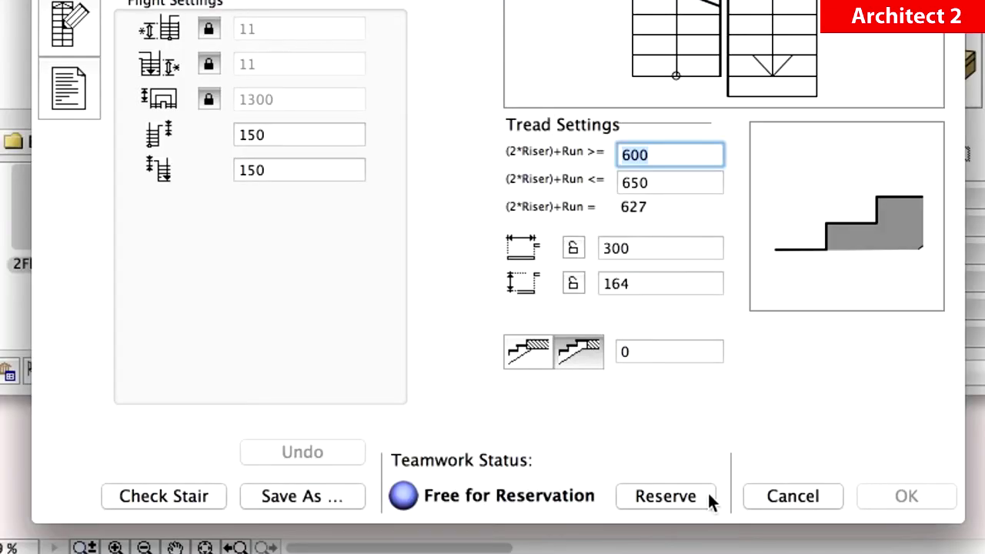
{"action": "left_click", "coordinate": [709, 496]}
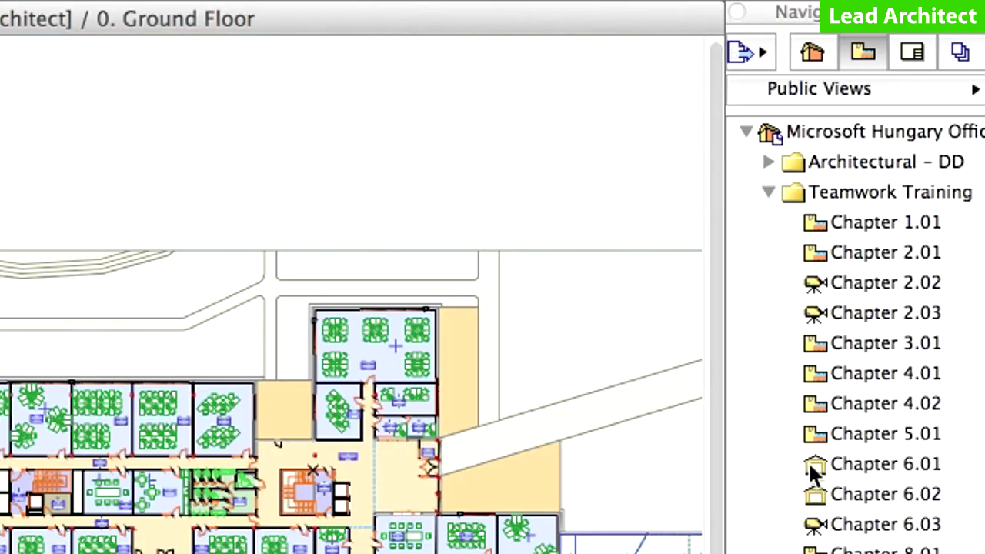
Open Chapter 6.01 and check 2Flight Stair.gsm's reservation in the Embedded Library, without changes.
{"action": "left_click", "coordinate": [878, 472]}
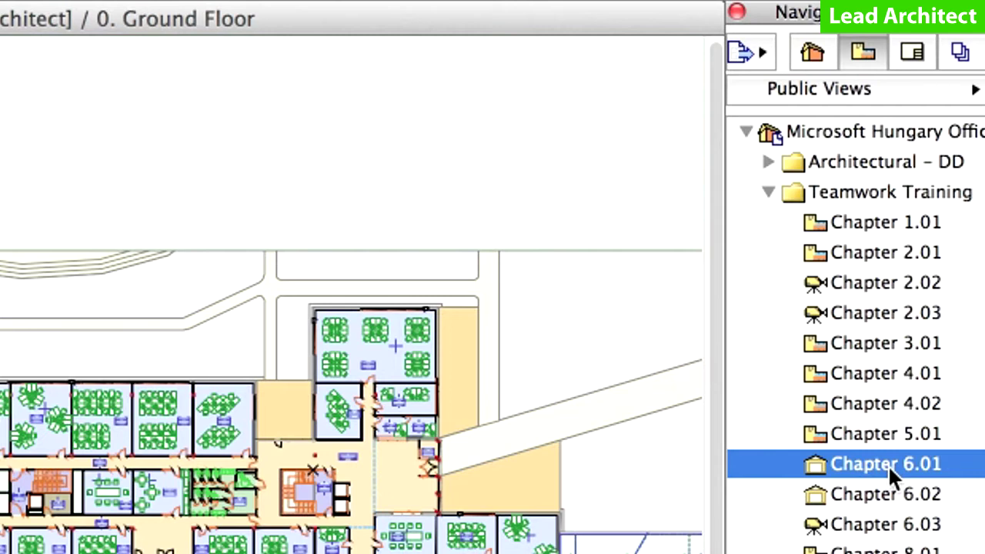
{"action": "double_click", "coordinate": [888, 465]}
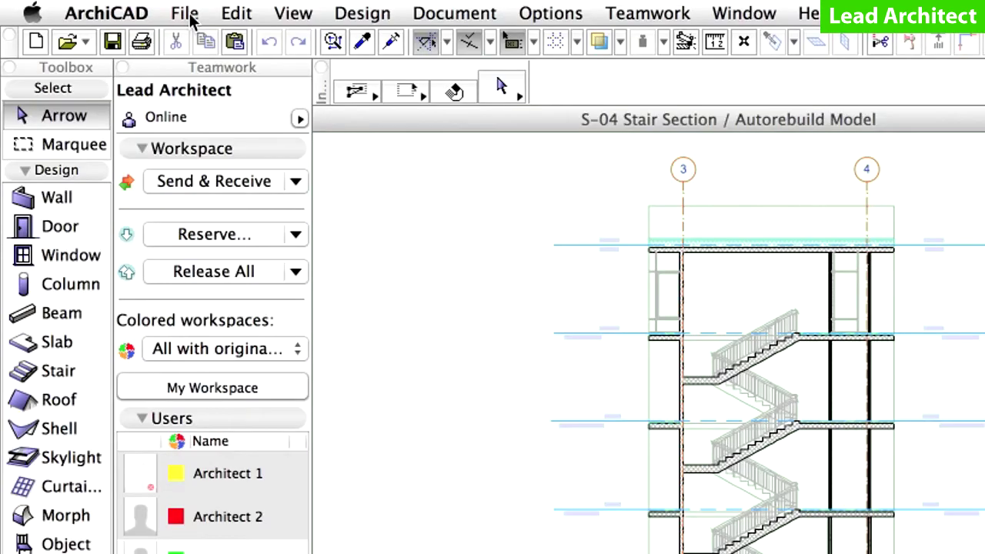
{"action": "left_click", "coordinate": [118, 8]}
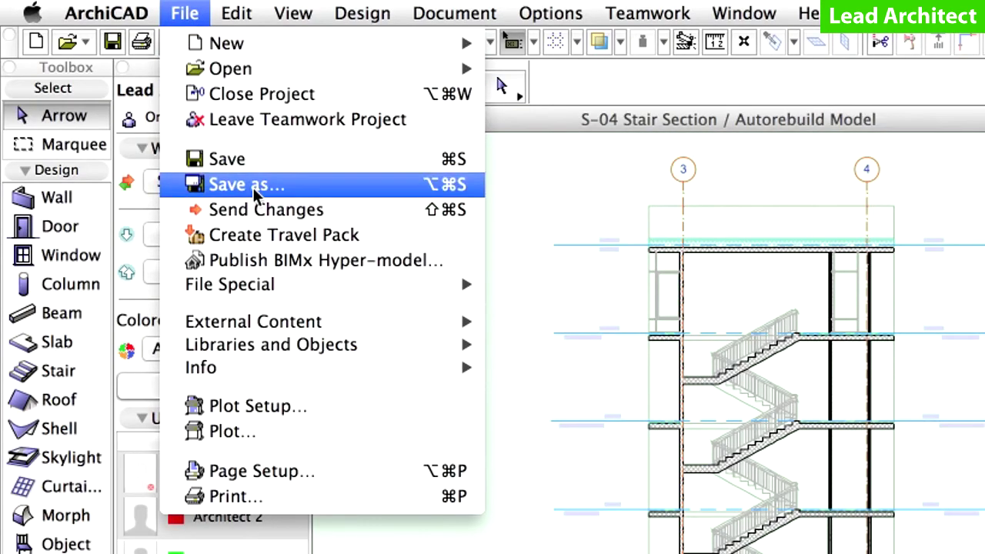
{"action": "mouse_move", "coordinate": [271, 345]}
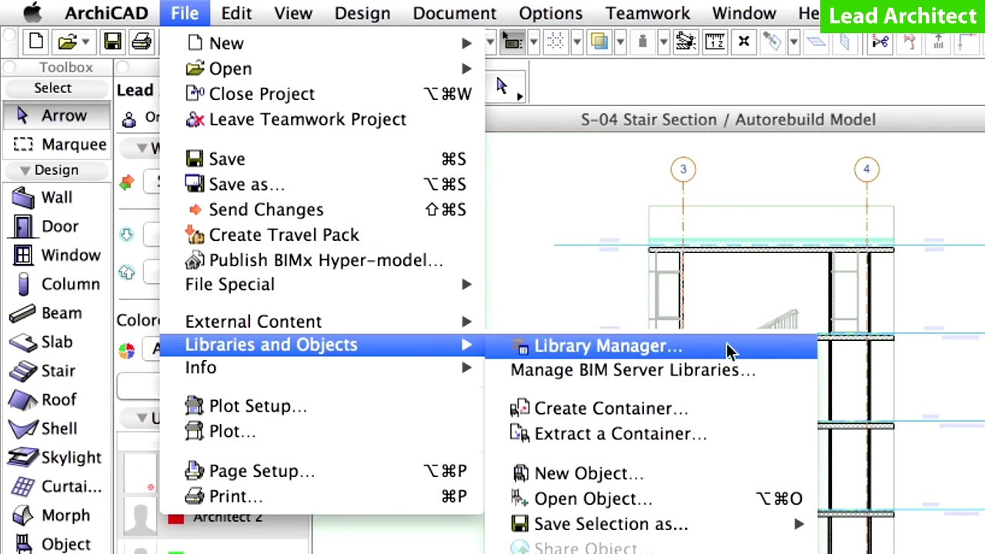
{"action": "left_click", "coordinate": [730, 350]}
{"action": "left_click", "coordinate": [304, 176]}
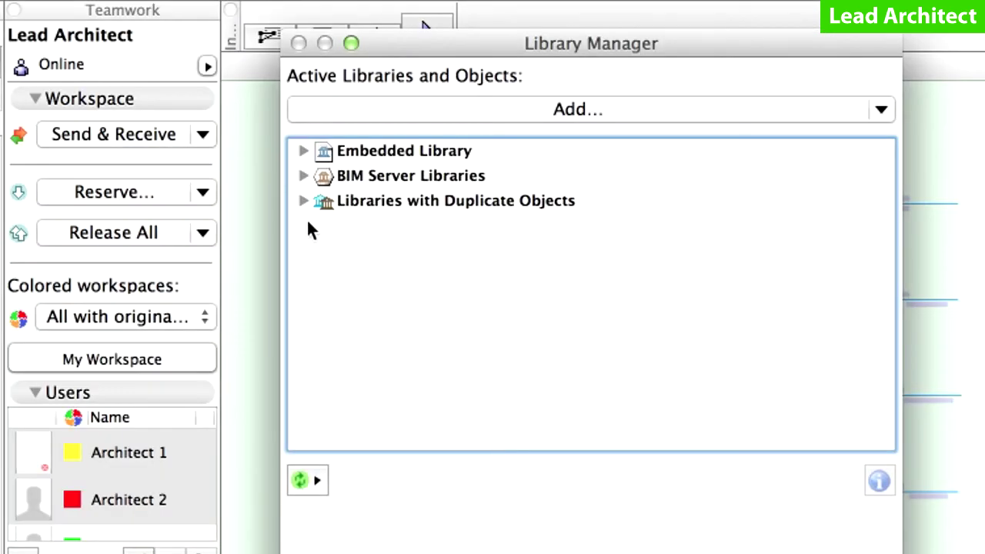
{"action": "left_click", "coordinate": [304, 152]}
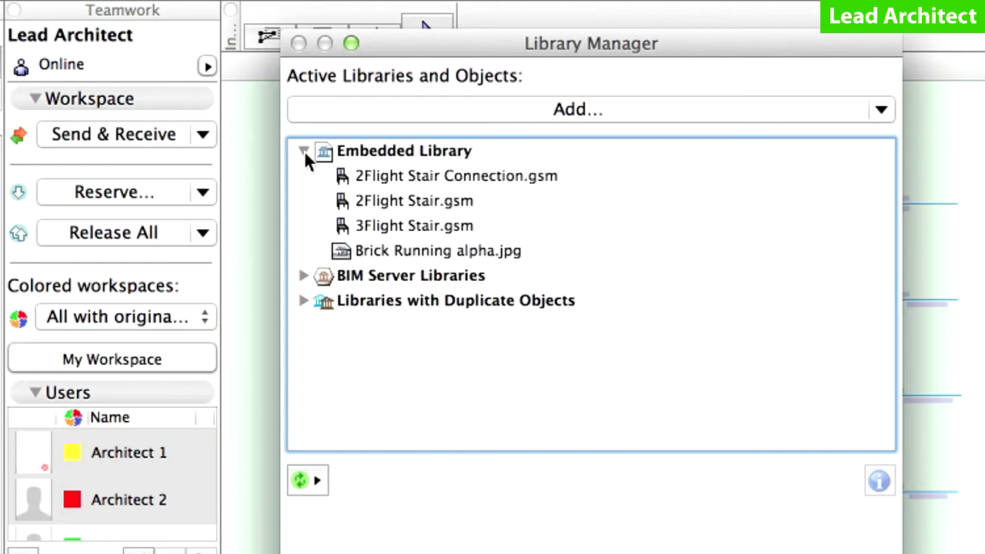
{"action": "left_click", "coordinate": [415, 202]}
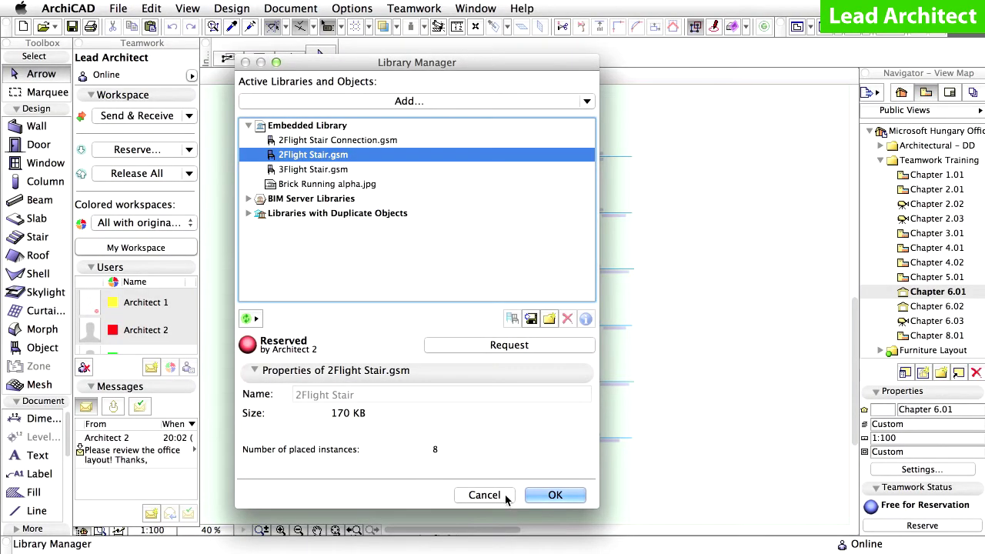
{"action": "left_click", "coordinate": [504, 496]}
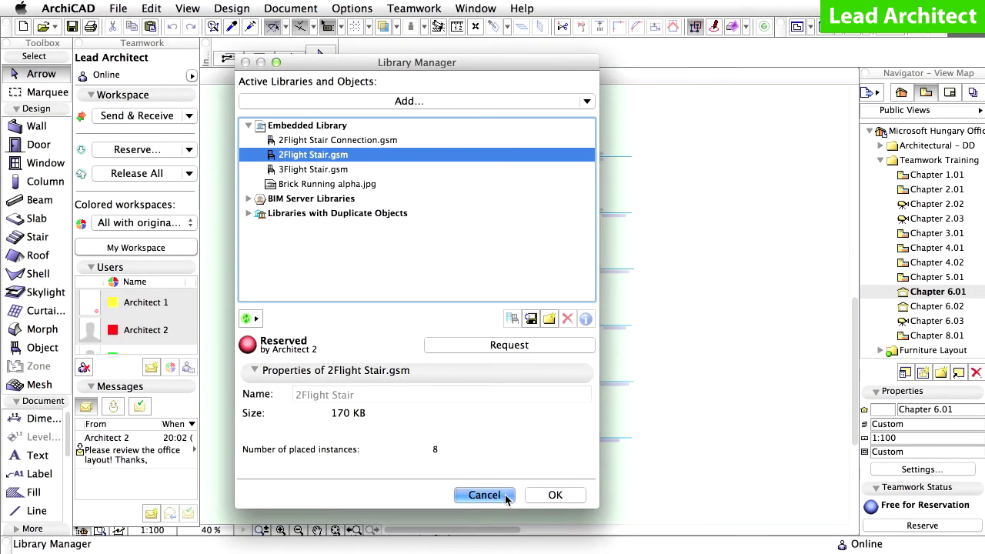
{"action": "left_click", "coordinate": [511, 205]}
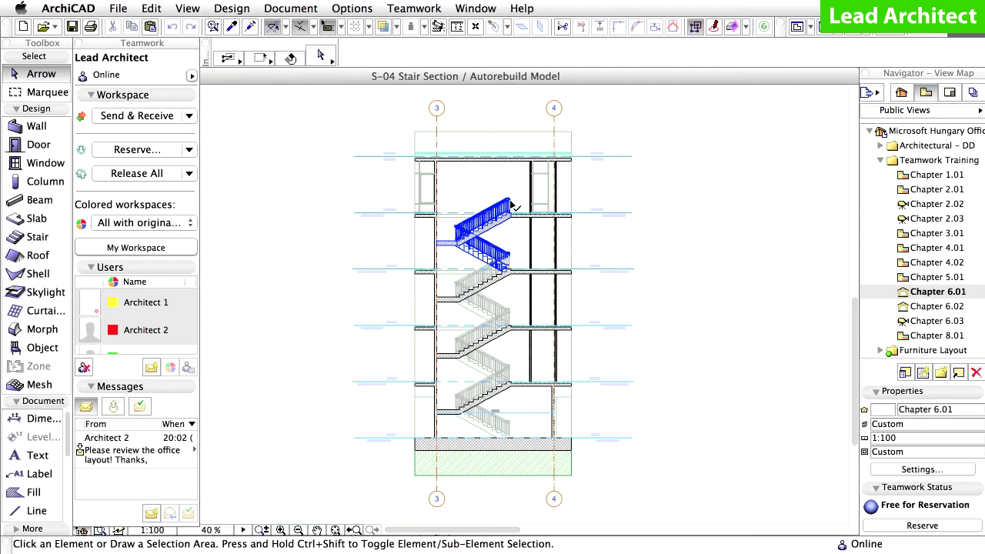
{"action": "mouse_move", "coordinate": [735, 281]}
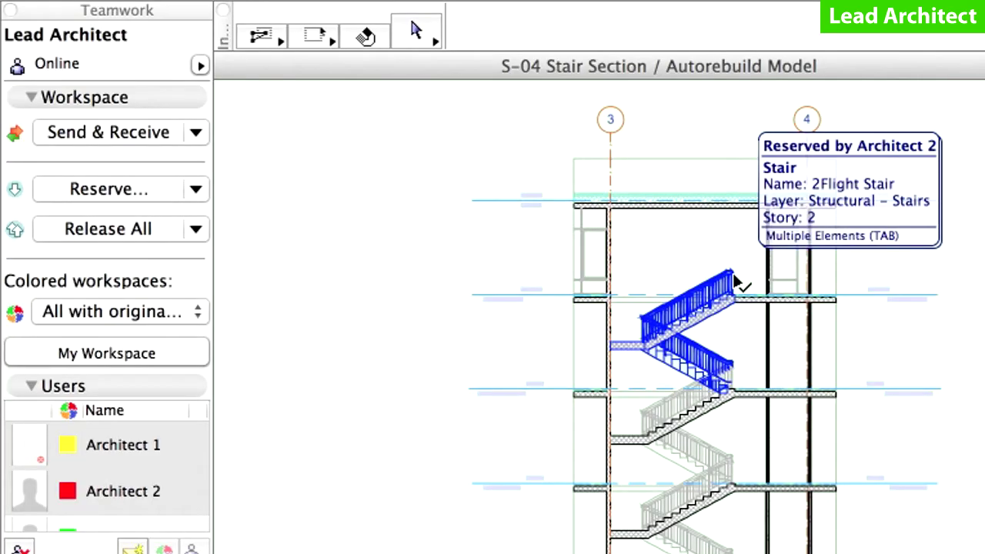
{"action": "left_click", "coordinate": [735, 282]}
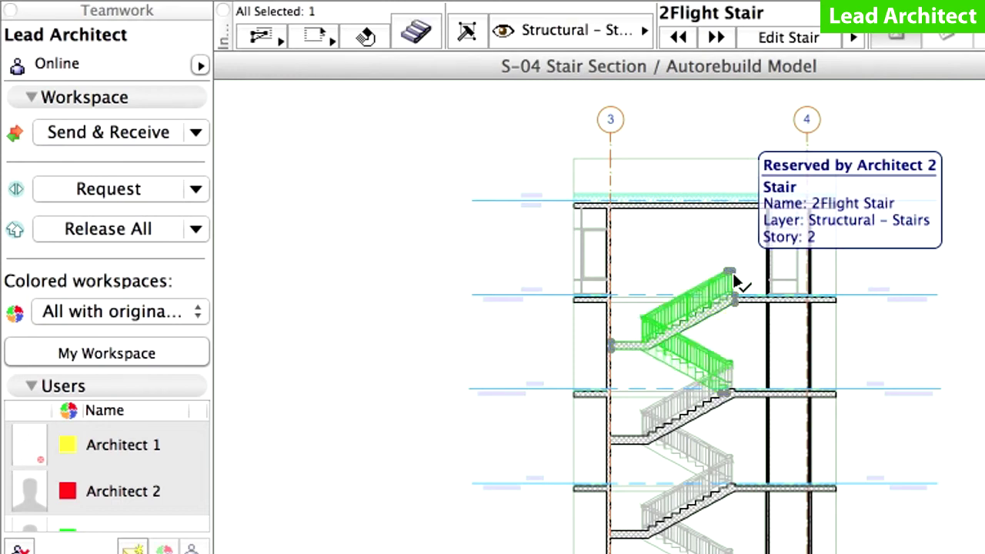
{"action": "left_click", "coordinate": [425, 35]}
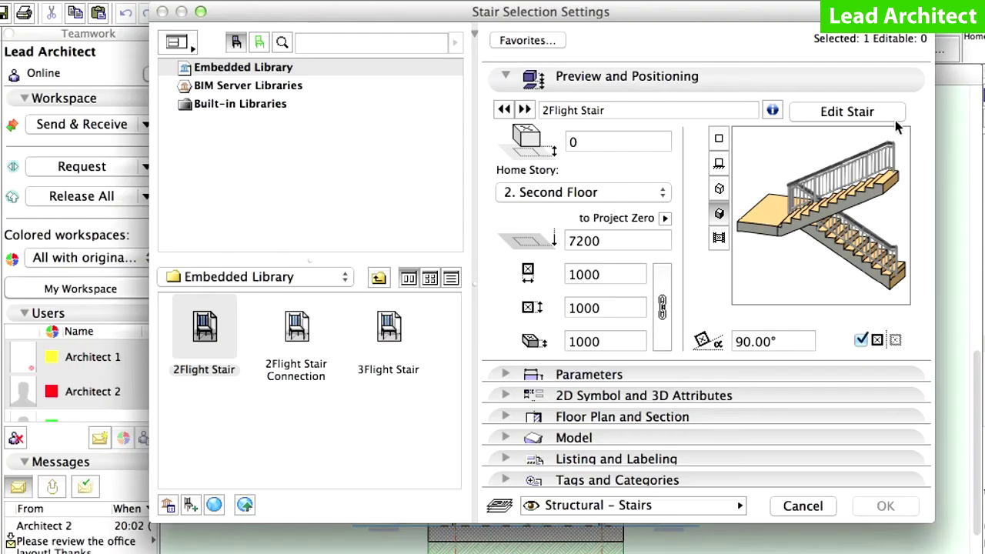
{"action": "left_click", "coordinate": [896, 114]}
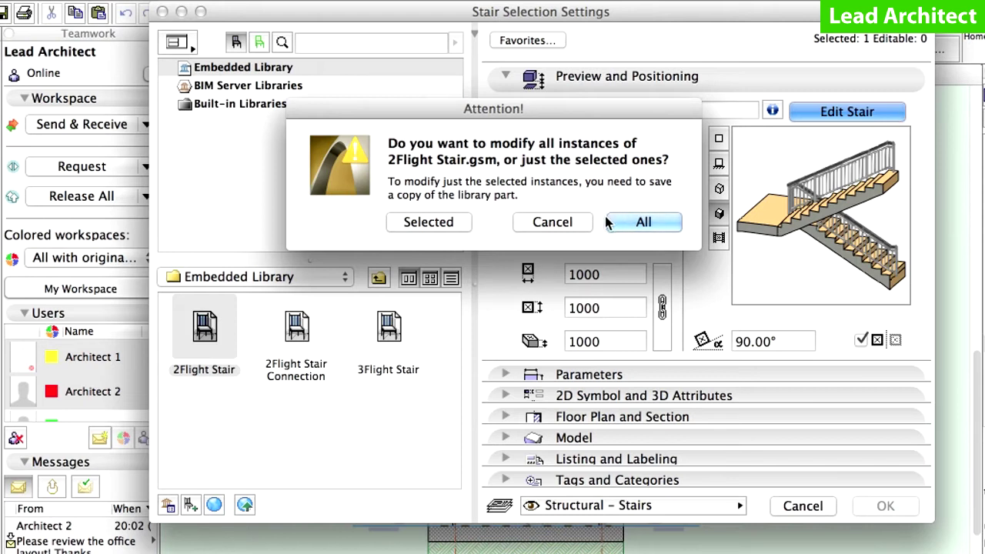
{"action": "left_click", "coordinate": [659, 226]}
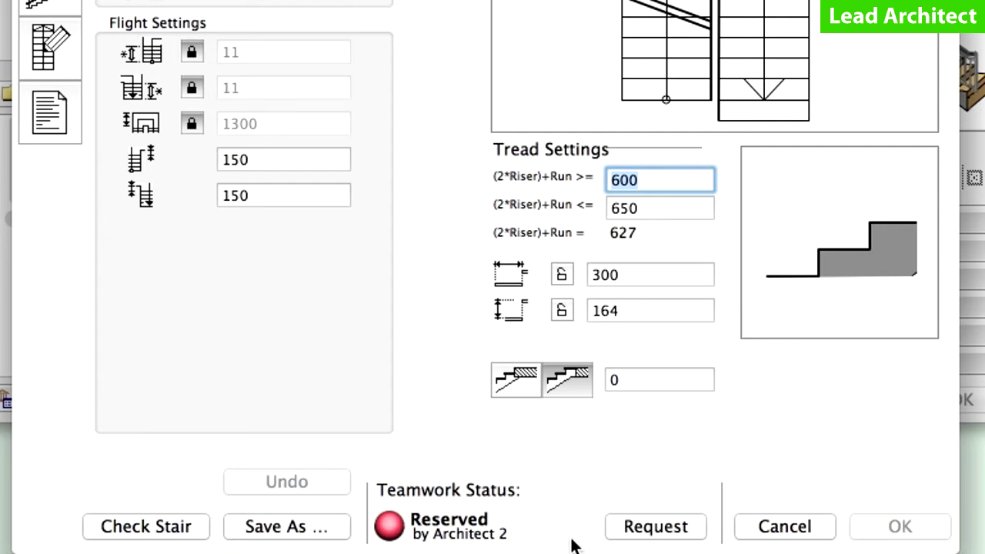
{"action": "left_click", "coordinate": [827, 533]}
{"action": "left_click", "coordinate": [826, 531]}
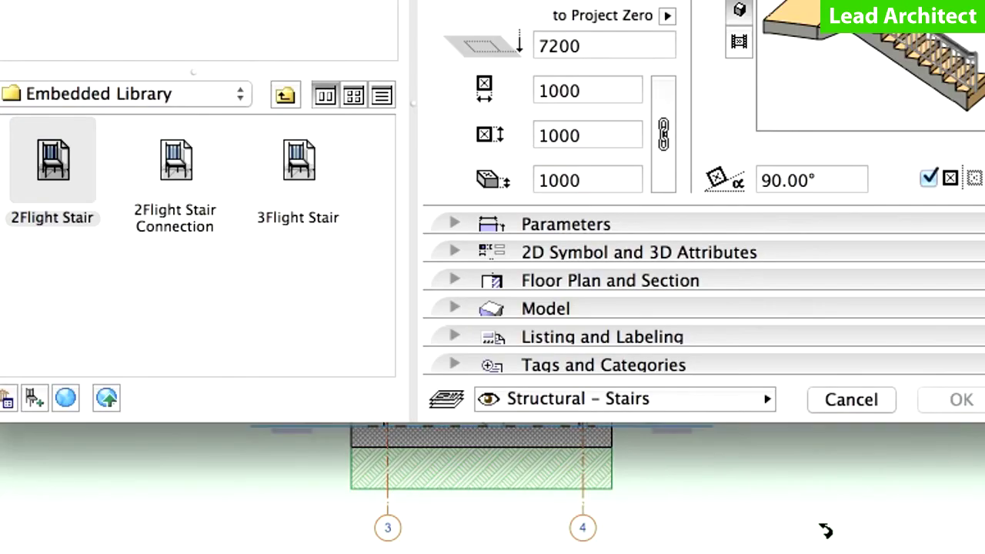
{"action": "left_click", "coordinate": [888, 405]}
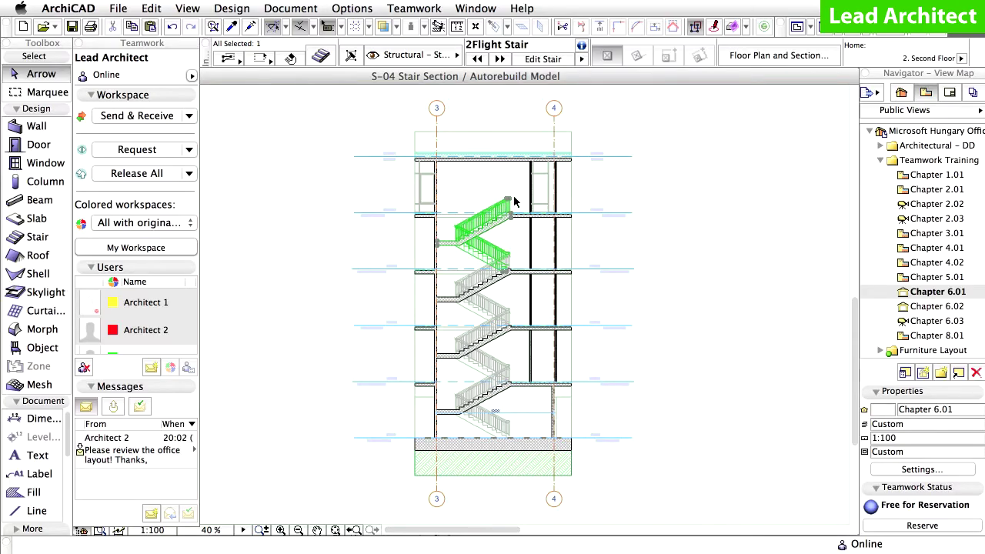
{"action": "left_click", "coordinate": [514, 202]}
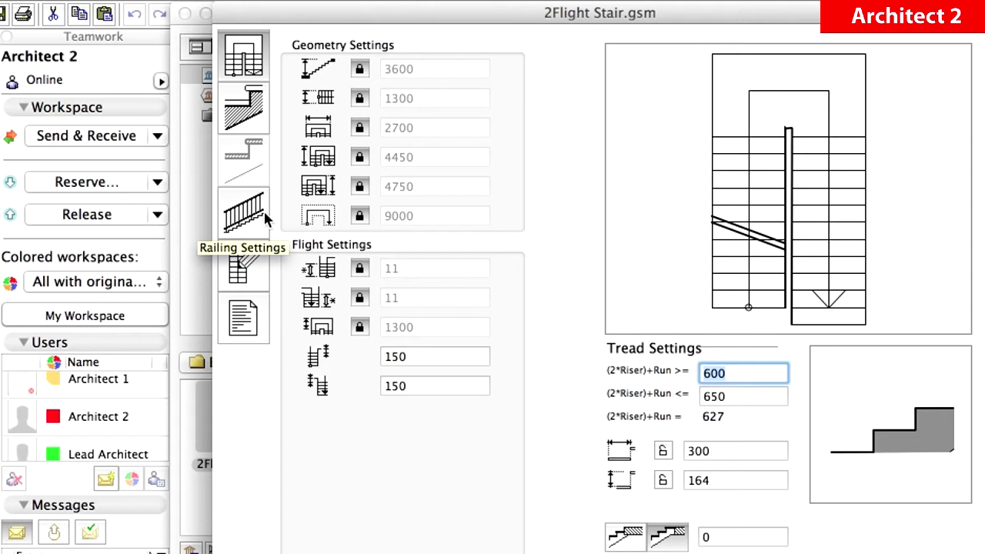
Set each stair railing, including the left one, to the Wired railing type and apply it.
{"action": "left_click", "coordinate": [266, 219]}
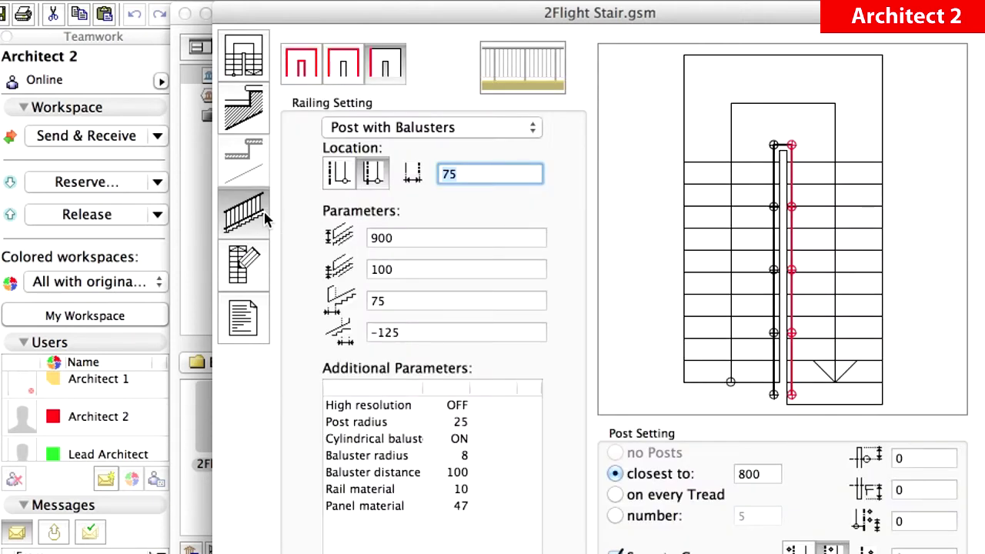
{"action": "left_click", "coordinate": [520, 129]}
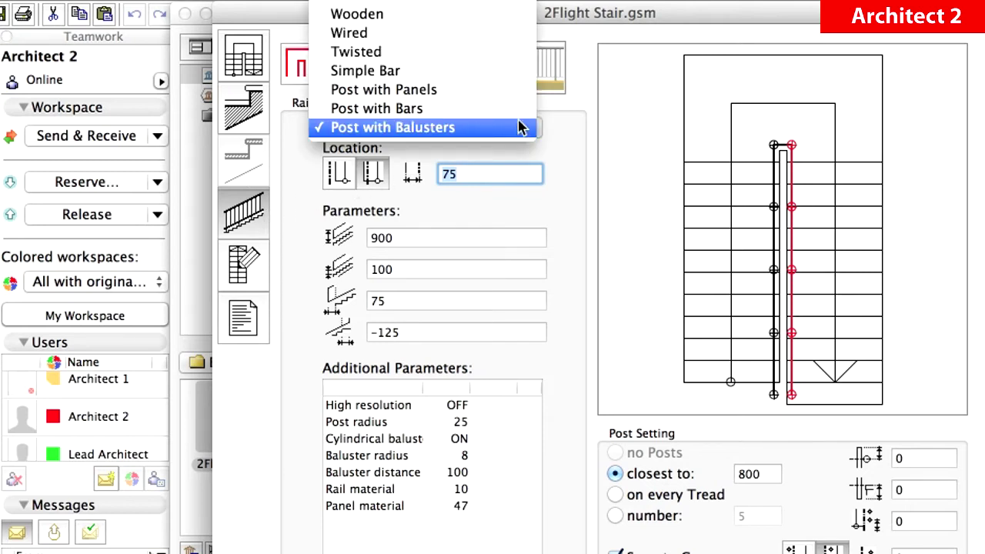
{"action": "left_click", "coordinate": [510, 35]}
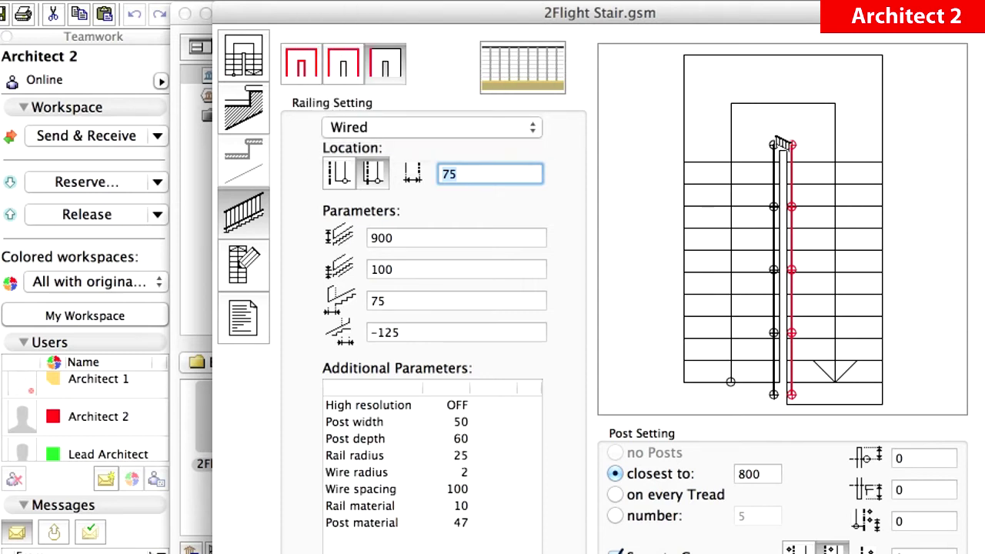
{"action": "left_click", "coordinate": [780, 143]}
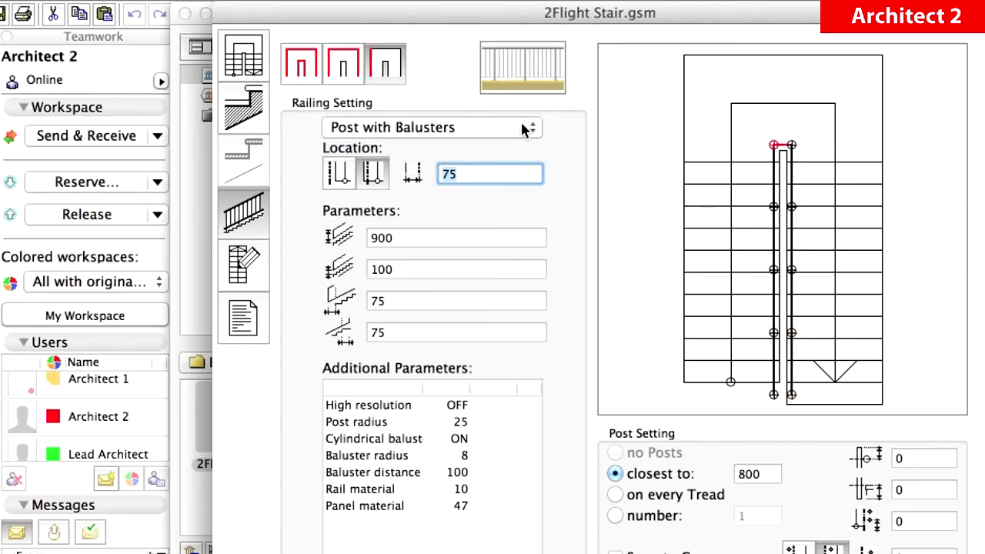
{"action": "left_click", "coordinate": [523, 127]}
{"action": "left_click", "coordinate": [505, 34]}
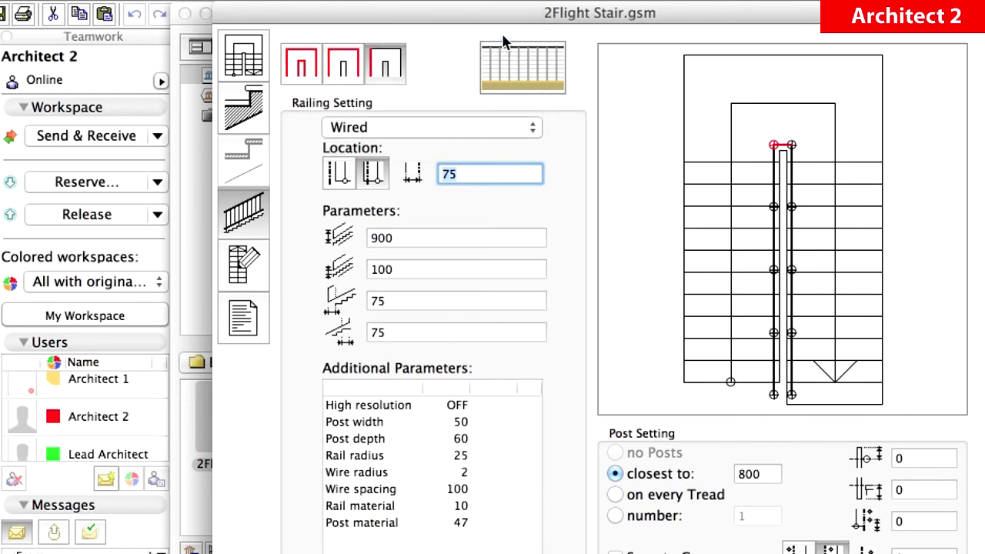
{"action": "left_click", "coordinate": [772, 228]}
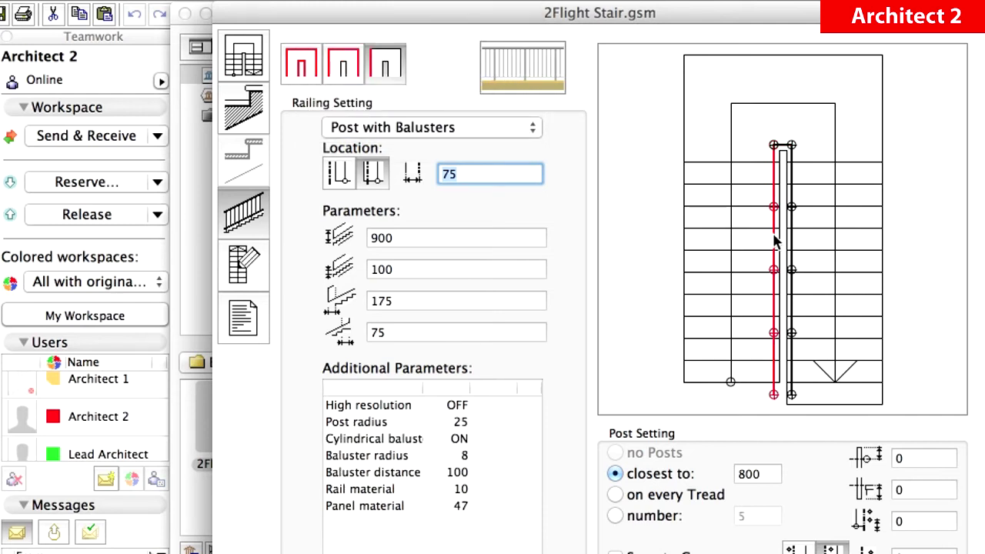
{"action": "left_click", "coordinate": [520, 130]}
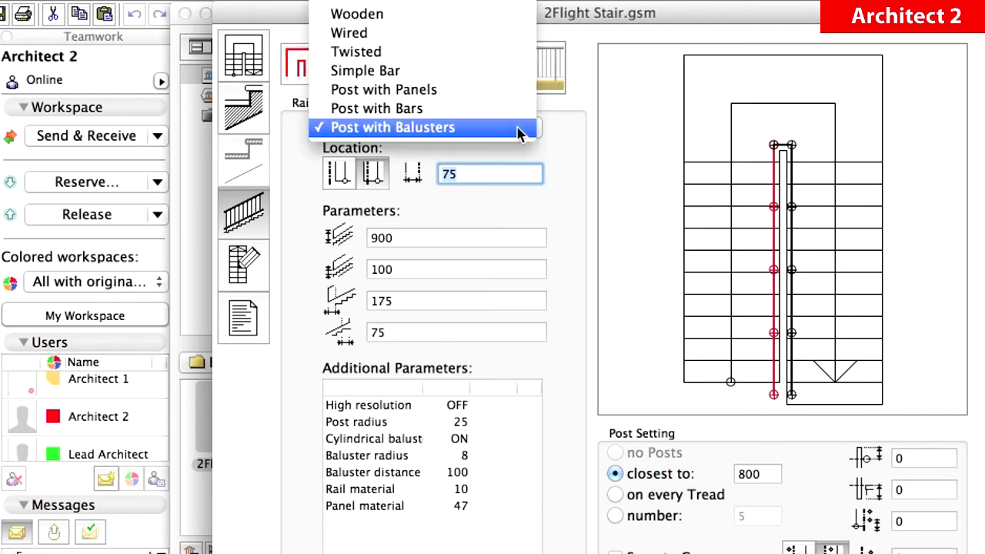
{"action": "left_click", "coordinate": [500, 34]}
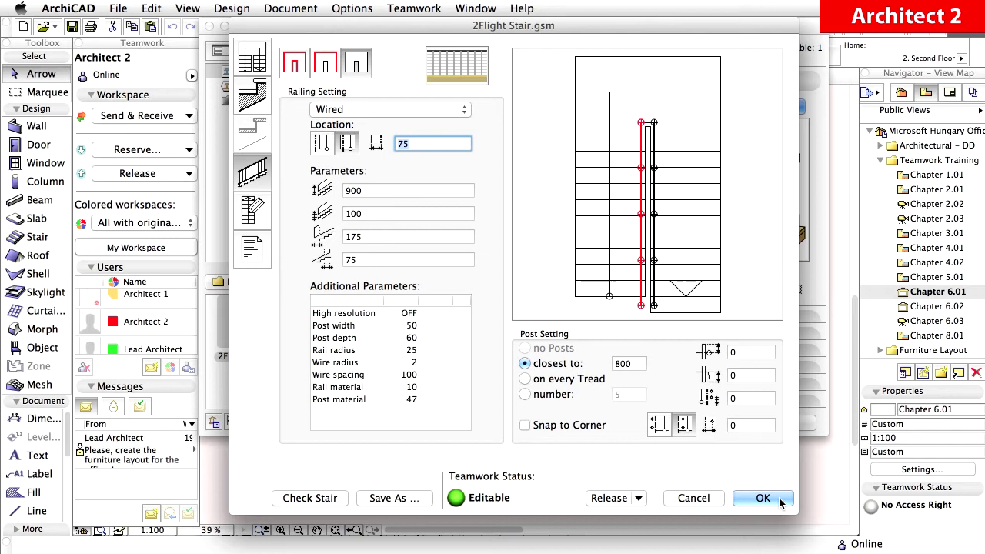
{"action": "left_click", "coordinate": [780, 501]}
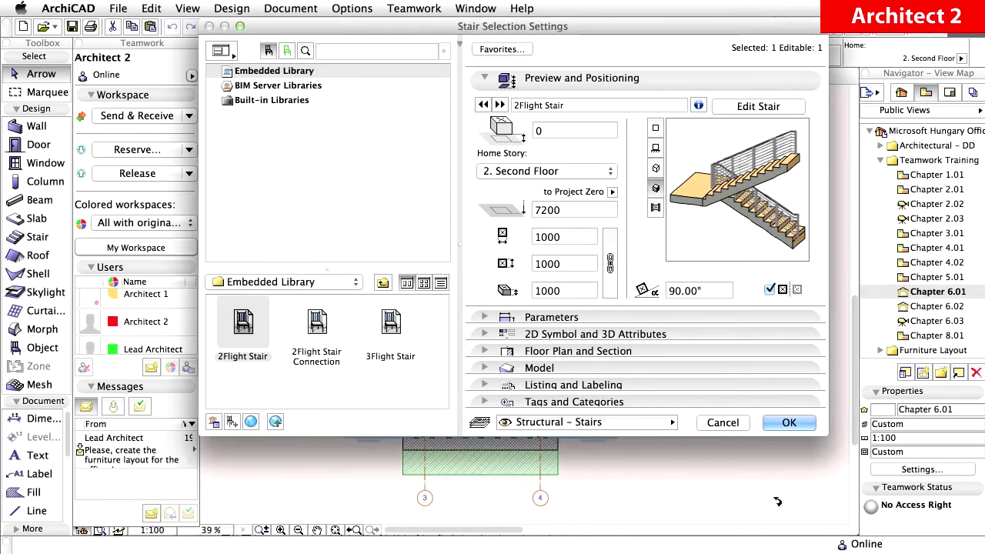
{"action": "left_click", "coordinate": [811, 425]}
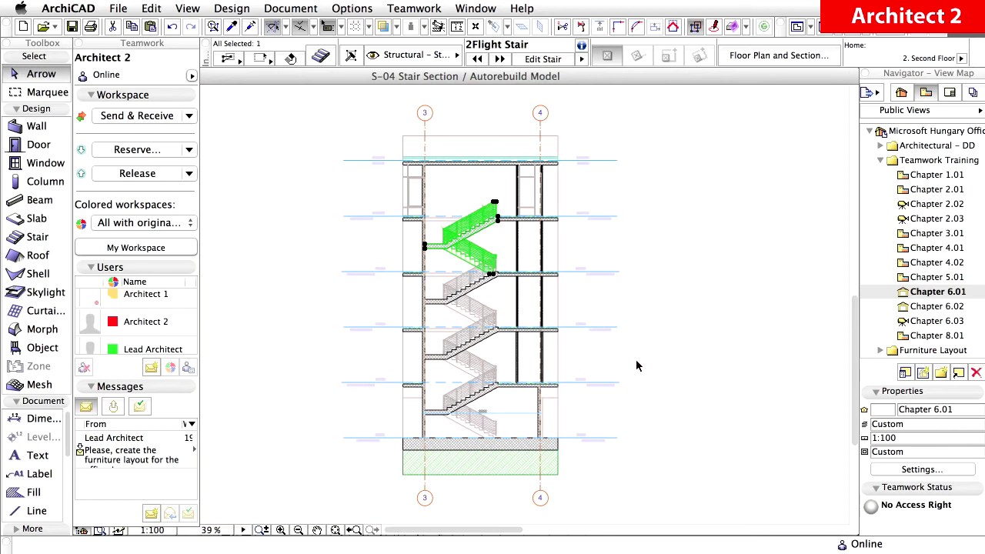
Deselect the stair and zoom in on the upper stair landing.
{"action": "left_click", "coordinate": [636, 362]}
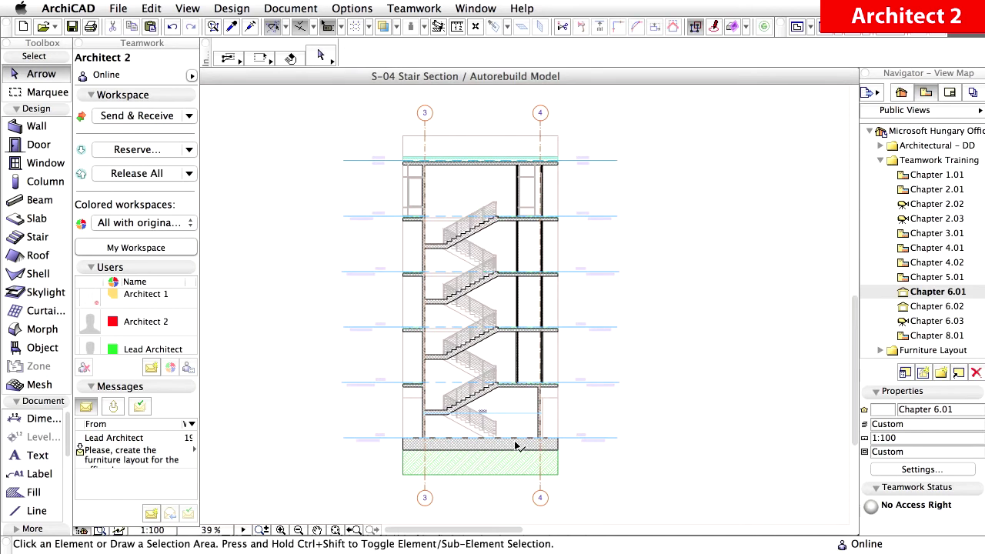
{"action": "left_click", "coordinate": [281, 530]}
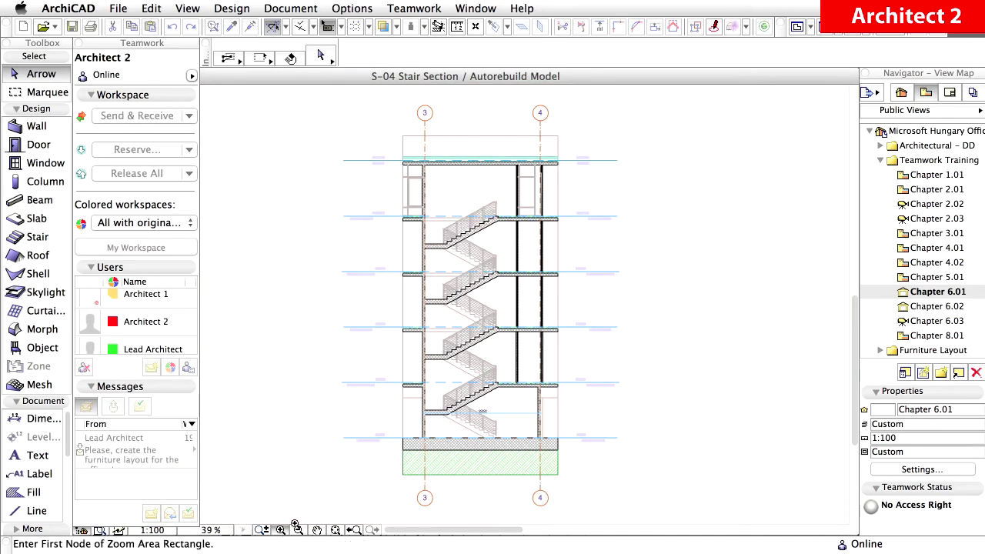
{"action": "left_click", "coordinate": [394, 192]}
{"action": "left_click", "coordinate": [573, 320]}
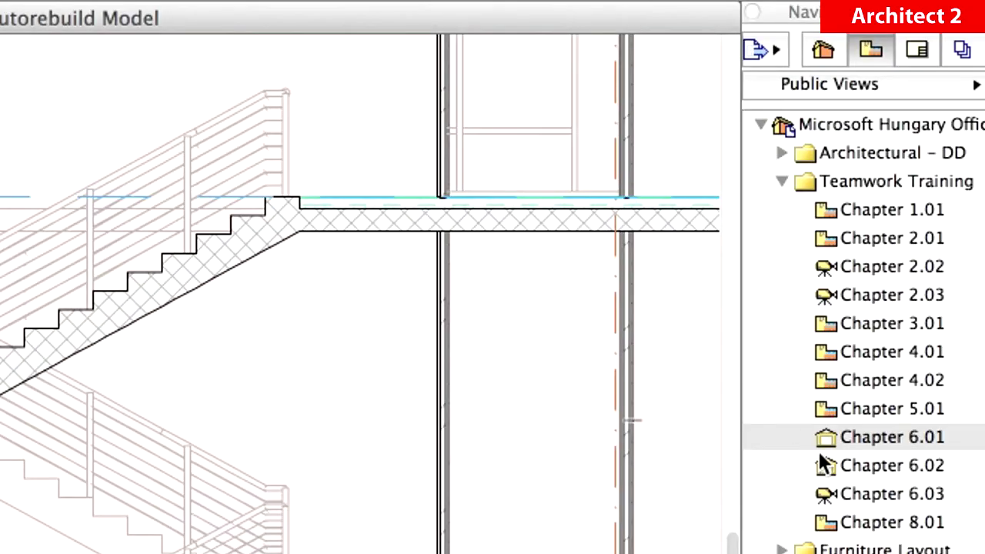
Open the Chapter 6.02 section and zoom in on the blue figure outline.
{"action": "left_click", "coordinate": [826, 468]}
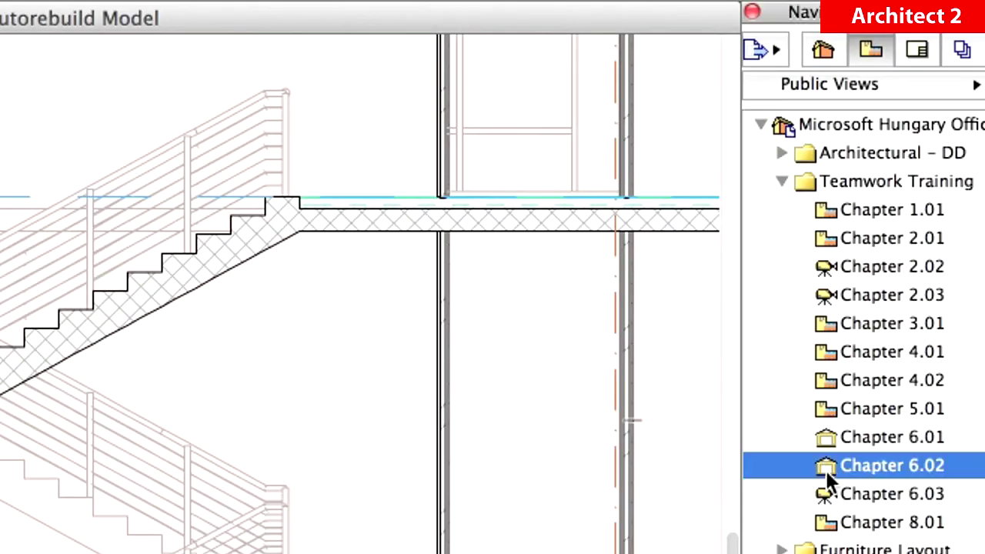
{"action": "double_click", "coordinate": [945, 467]}
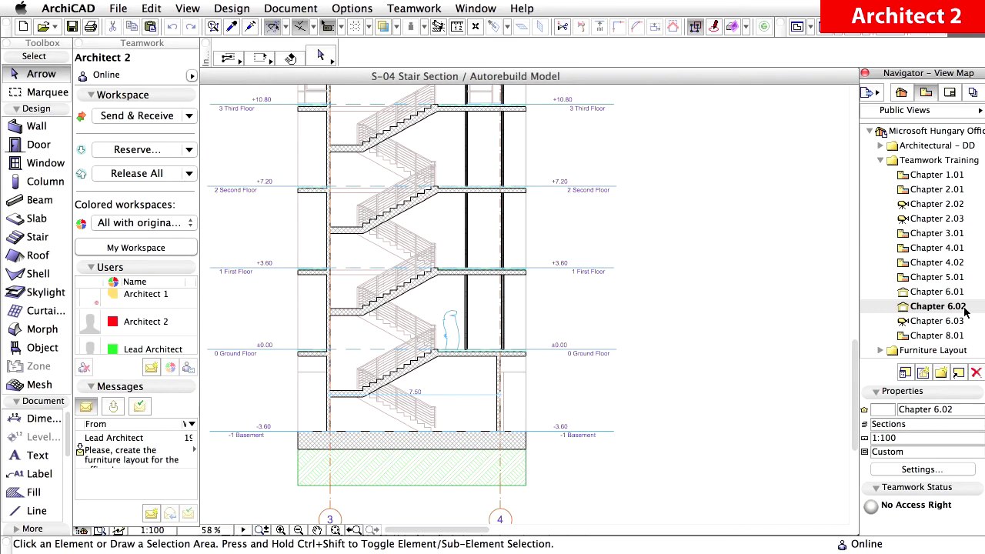
{"action": "left_click", "coordinate": [414, 299]}
{"action": "left_click", "coordinate": [510, 379]}
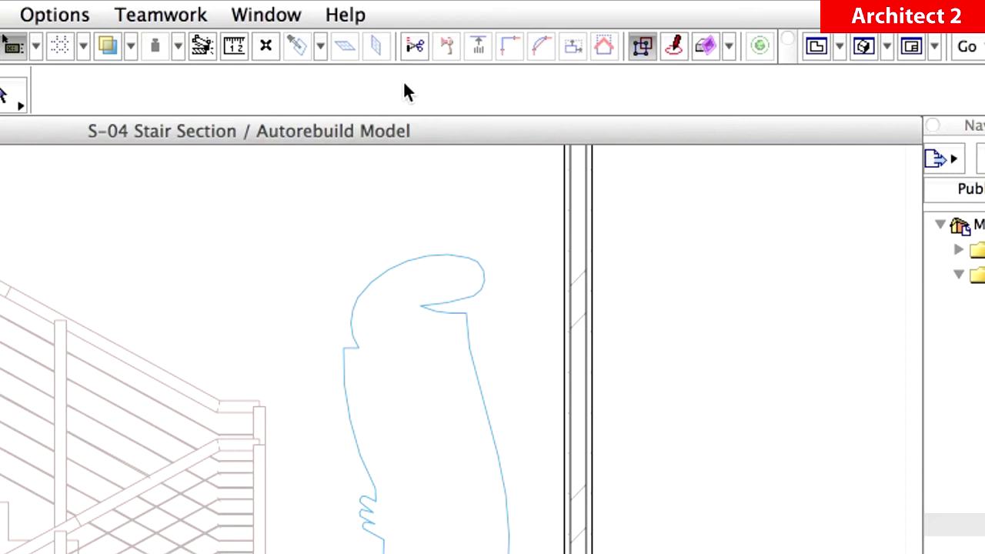
Apply the La Linea favourite with the plain Rectangle morph geometry.
{"action": "left_click", "coordinate": [274, 16]}
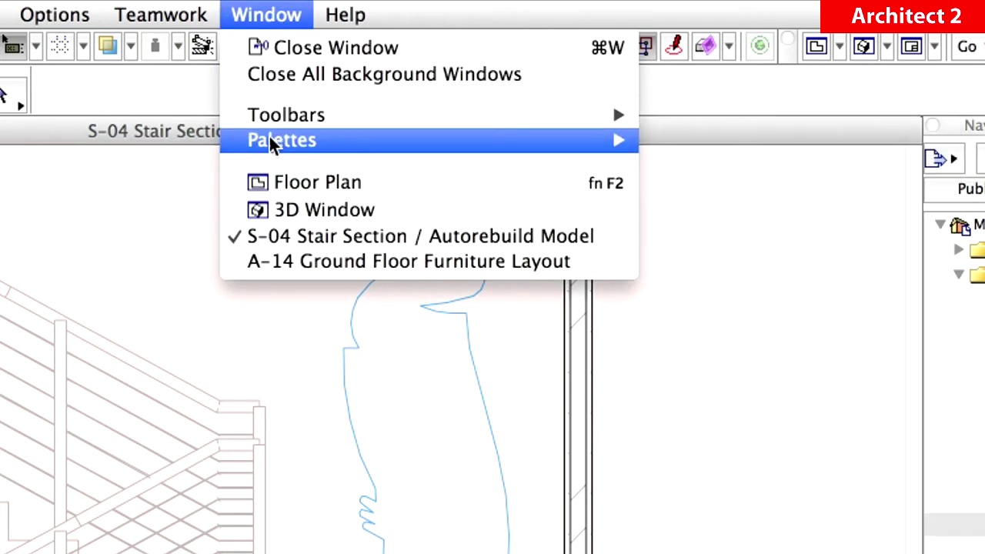
{"action": "mouse_move", "coordinate": [282, 140]}
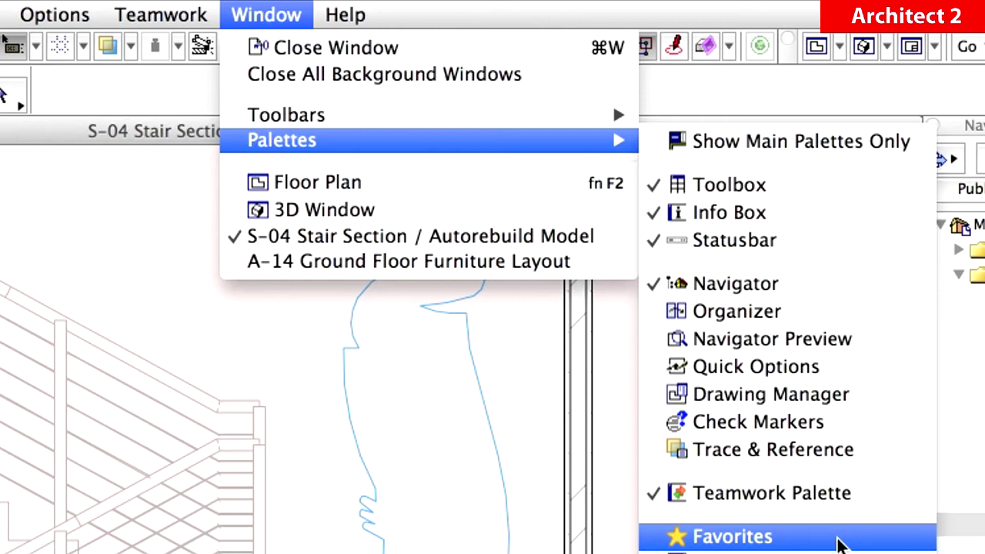
{"action": "left_click", "coordinate": [839, 544]}
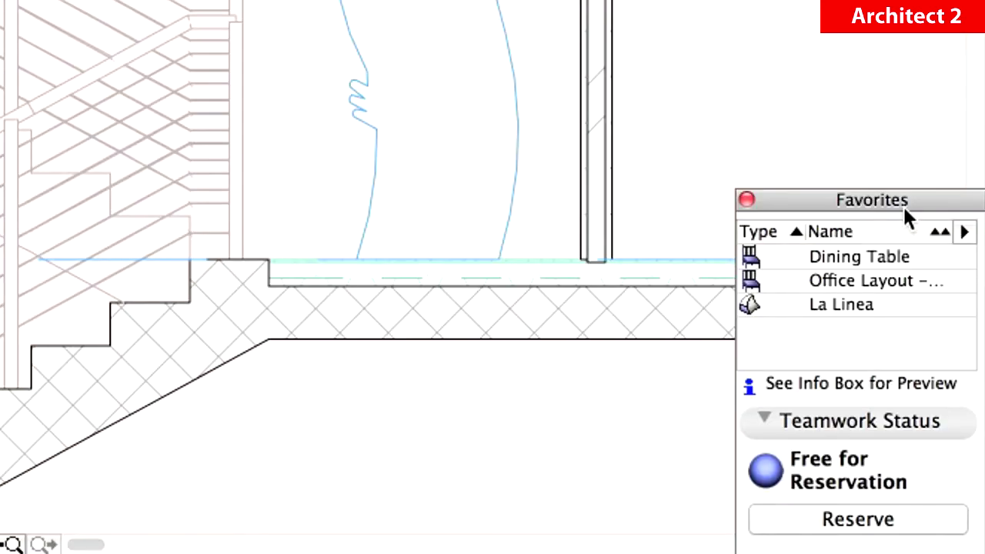
{"action": "left_click", "coordinate": [860, 305]}
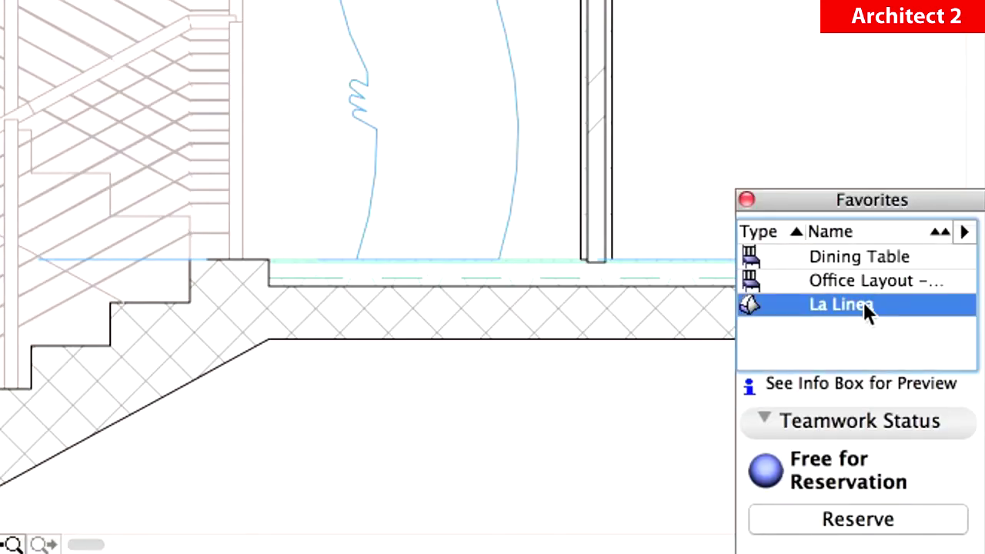
{"action": "double_click", "coordinate": [872, 304]}
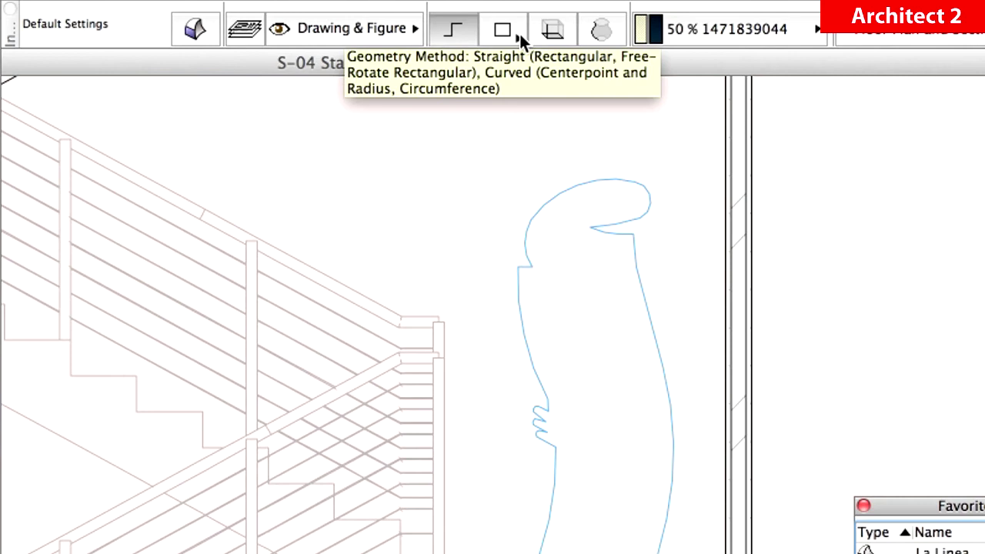
{"action": "left_click", "coordinate": [520, 33]}
{"action": "left_click", "coordinate": [519, 34]}
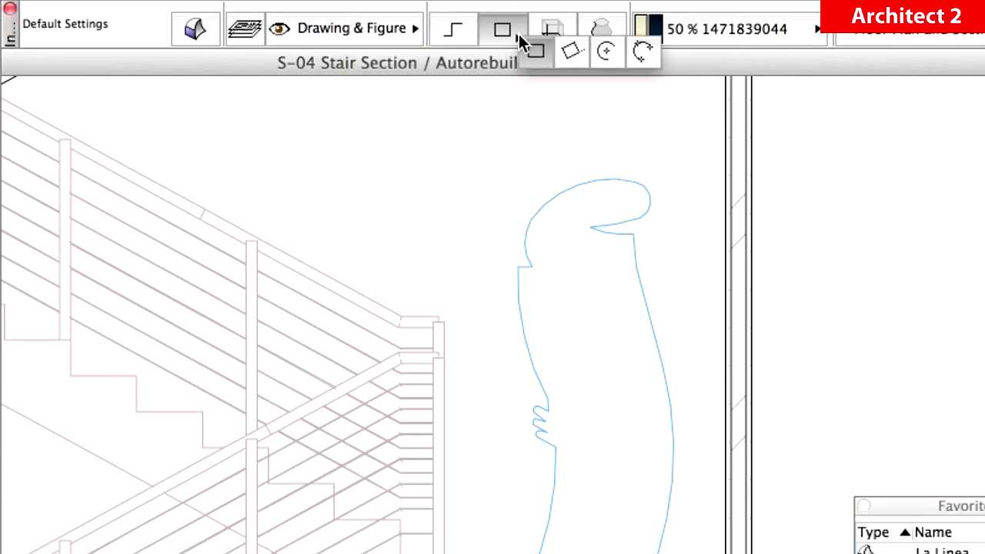
{"action": "left_click", "coordinate": [519, 34]}
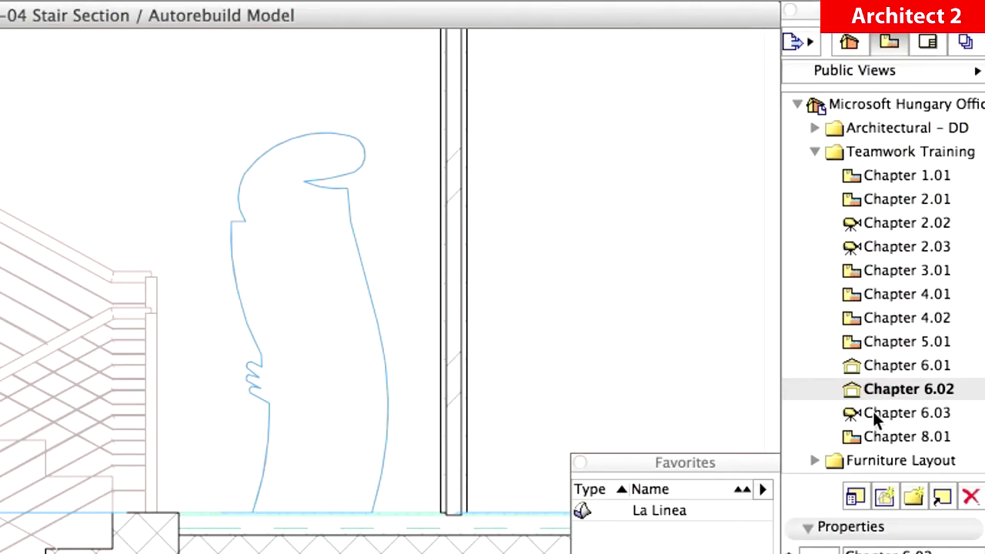
Open the Chapter 6.03 3D view and zoom in on the stair landing.
{"action": "left_click", "coordinate": [934, 321]}
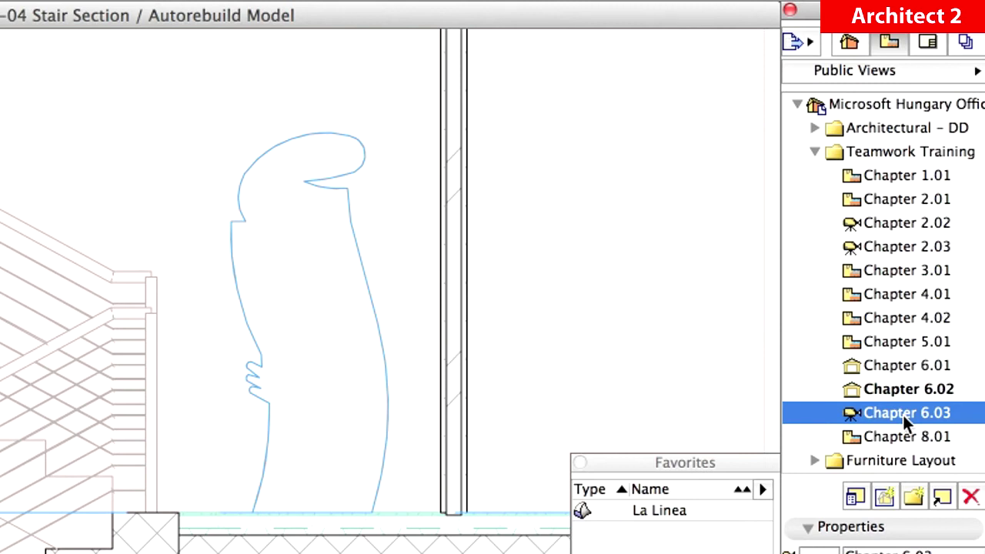
{"action": "double_click", "coordinate": [903, 414]}
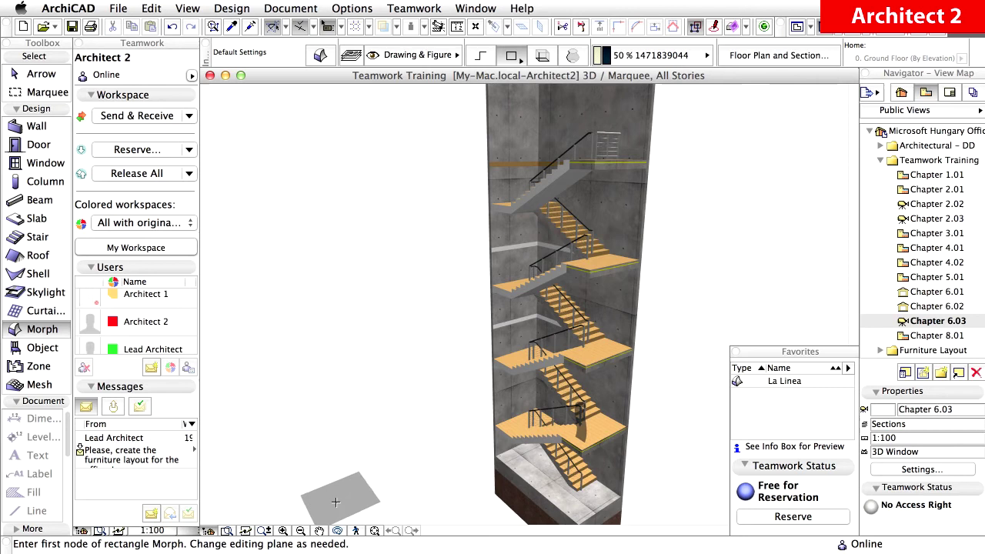
{"action": "left_click", "coordinate": [282, 530]}
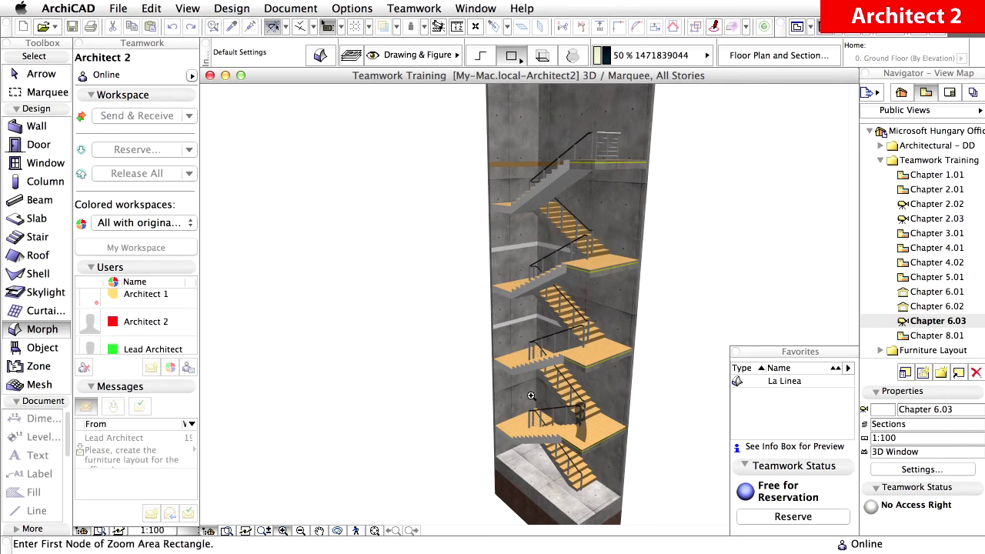
{"action": "left_click", "coordinate": [531, 396]}
{"action": "left_click", "coordinate": [625, 469]}
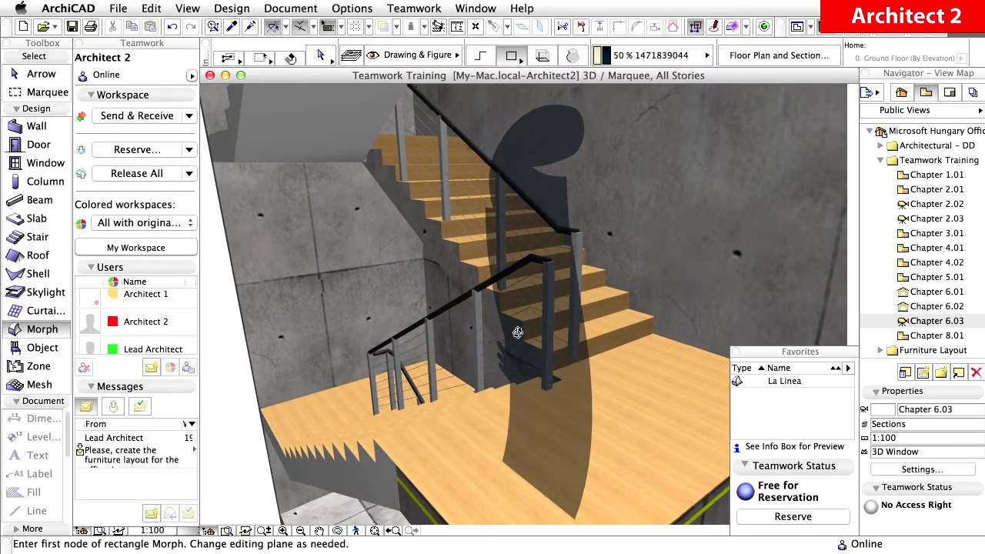
Orbit to face the figure and select the La Linea morph.
{"action": "middle_click_drag", "start_coordinate": [517, 333], "coordinate": [683, 453], "text": "shift"}
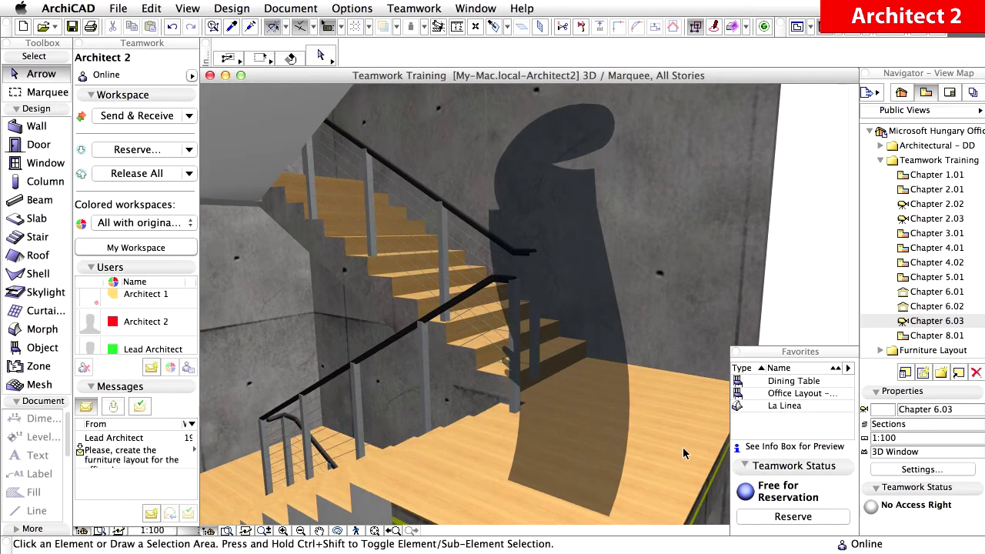
{"action": "left_click", "coordinate": [623, 285]}
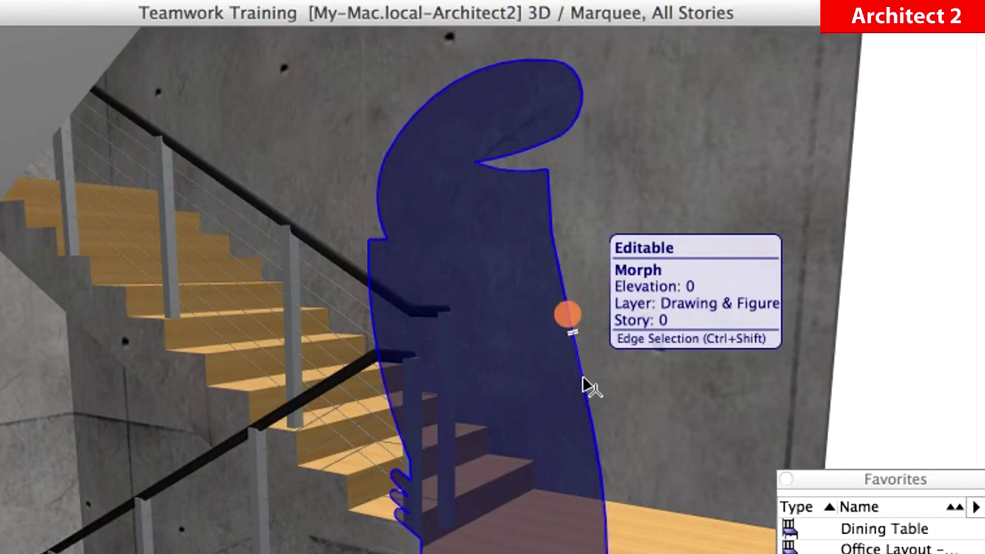
{"action": "left_click", "coordinate": [615, 294]}
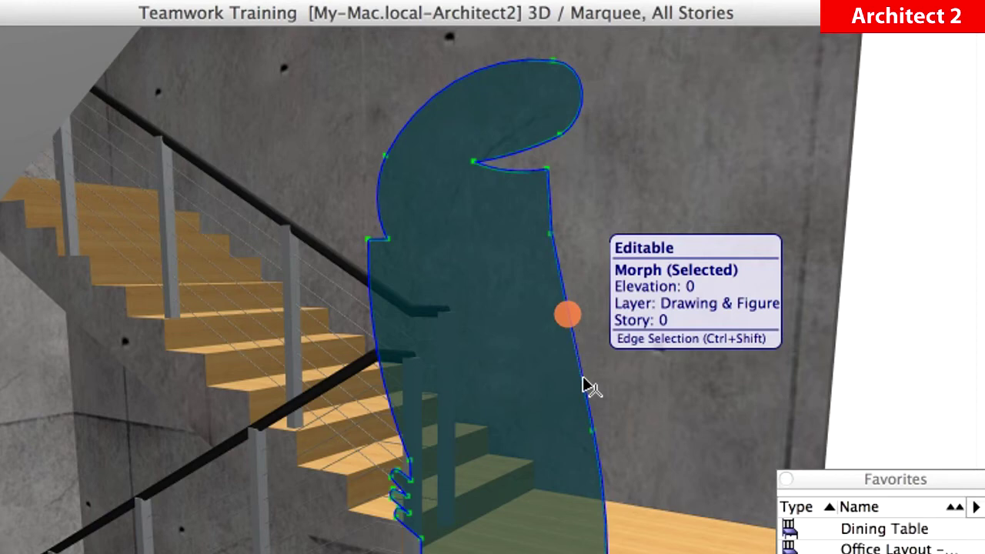
Save the selected morph as library object Linea.gsm, keeping its surface and pen settings.
{"action": "left_click", "coordinate": [162, 9]}
{"action": "mouse_move", "coordinate": [235, 298]}
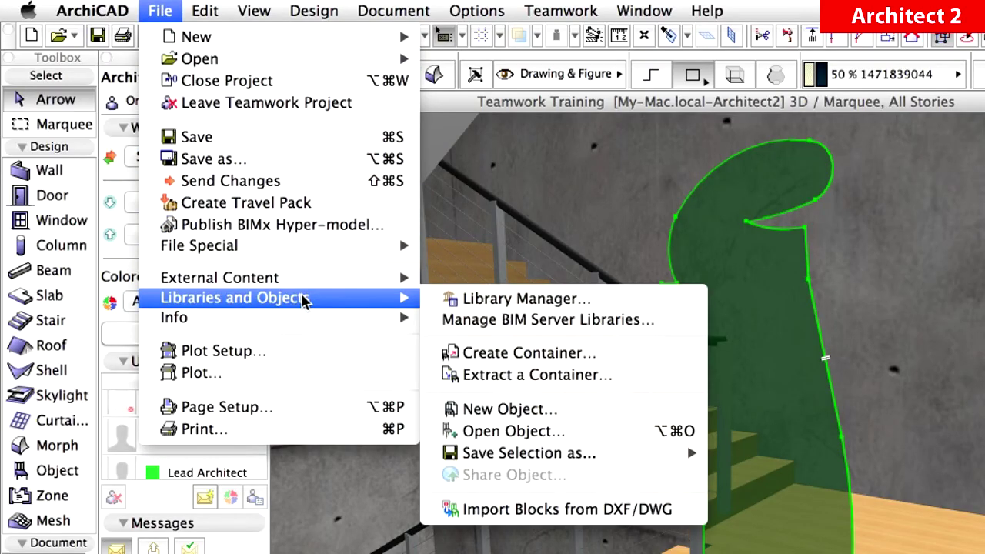
{"action": "mouse_move", "coordinate": [529, 453]}
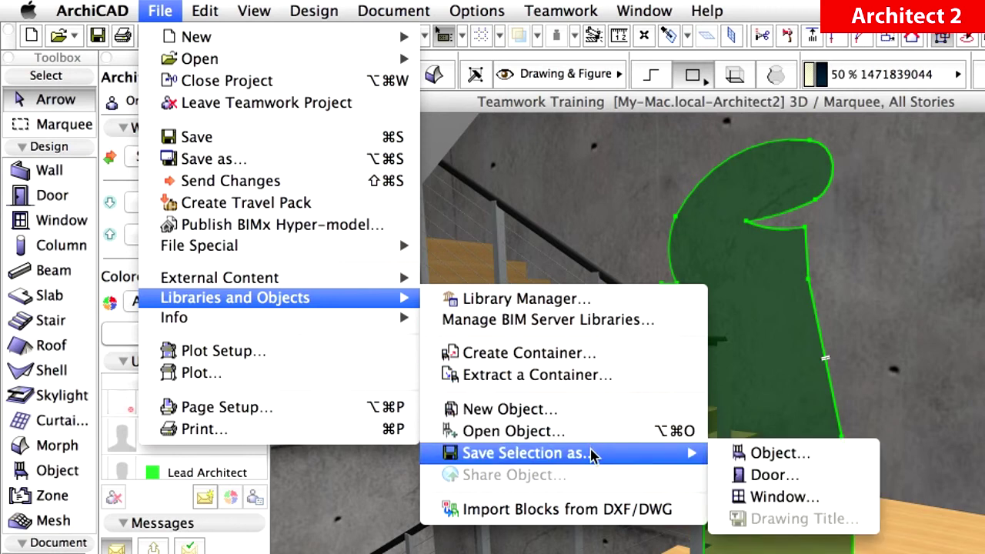
{"action": "left_click", "coordinate": [837, 456]}
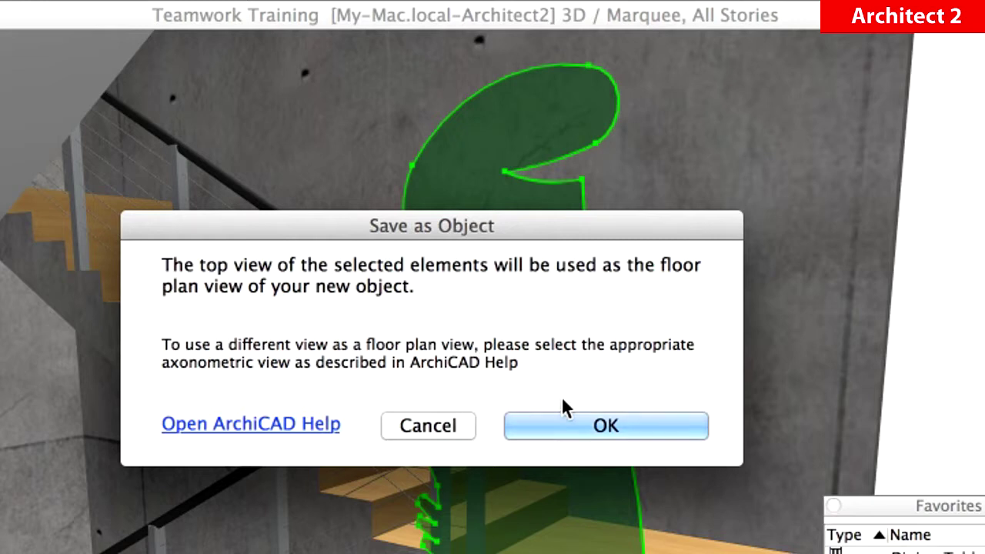
{"action": "left_click", "coordinate": [672, 428]}
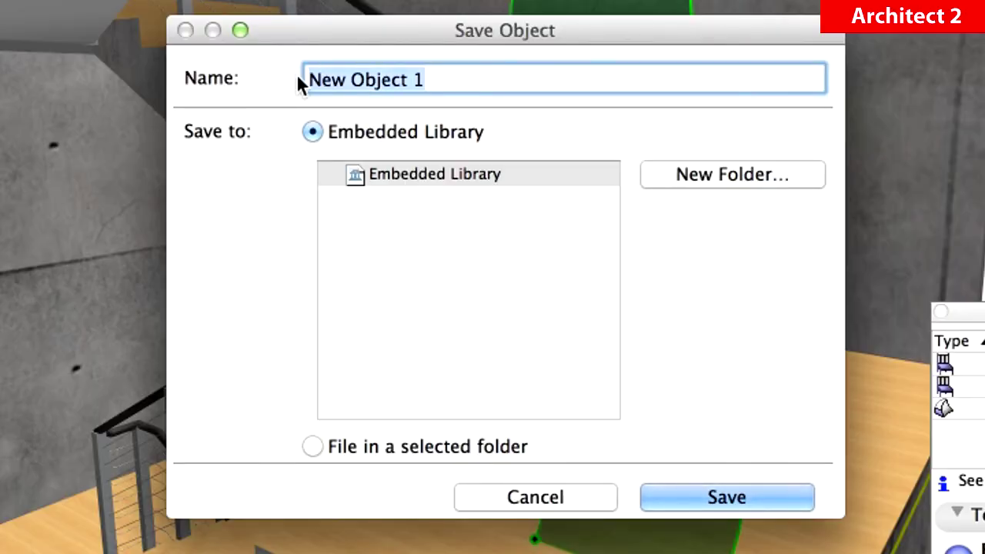
{"action": "type", "text": "Linea"}
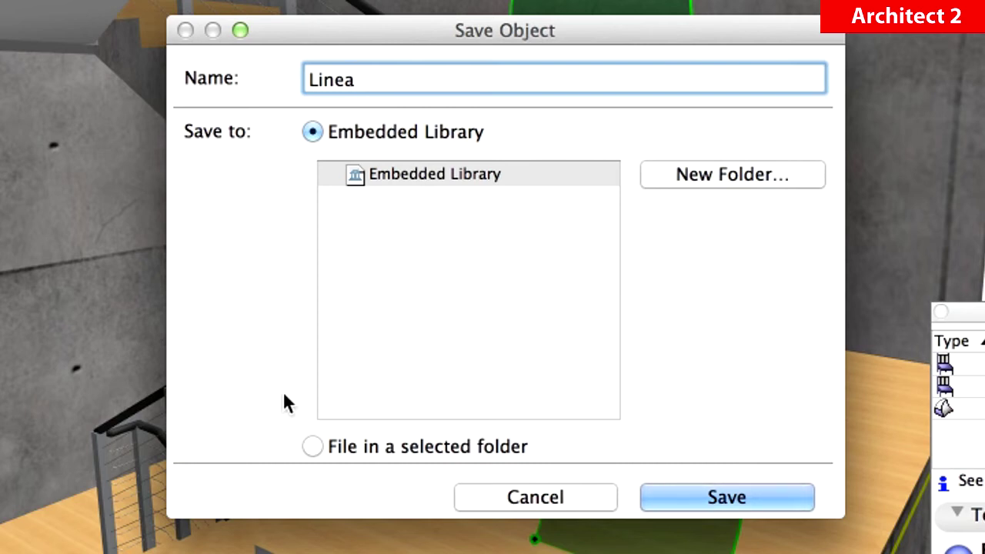
{"action": "left_click", "coordinate": [314, 447]}
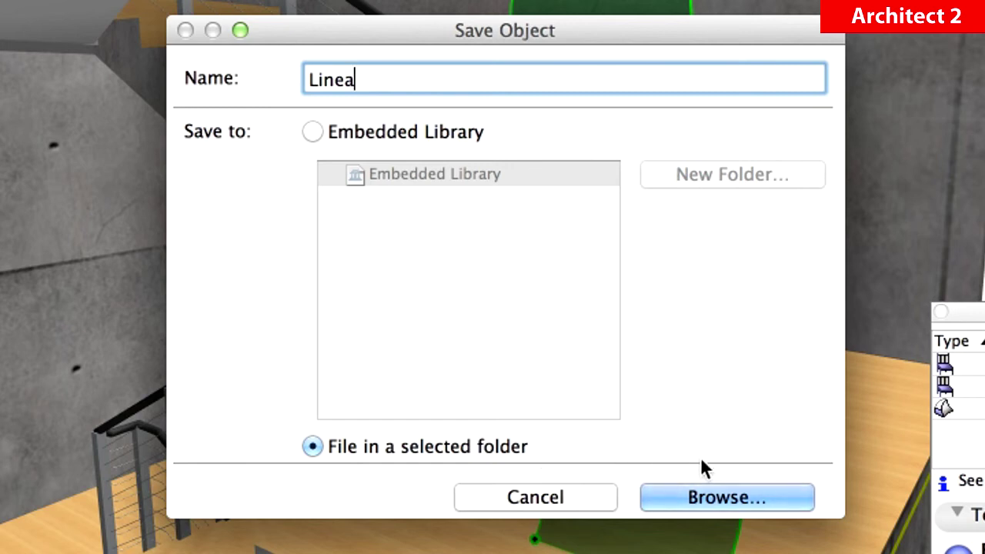
{"action": "left_click", "coordinate": [795, 499]}
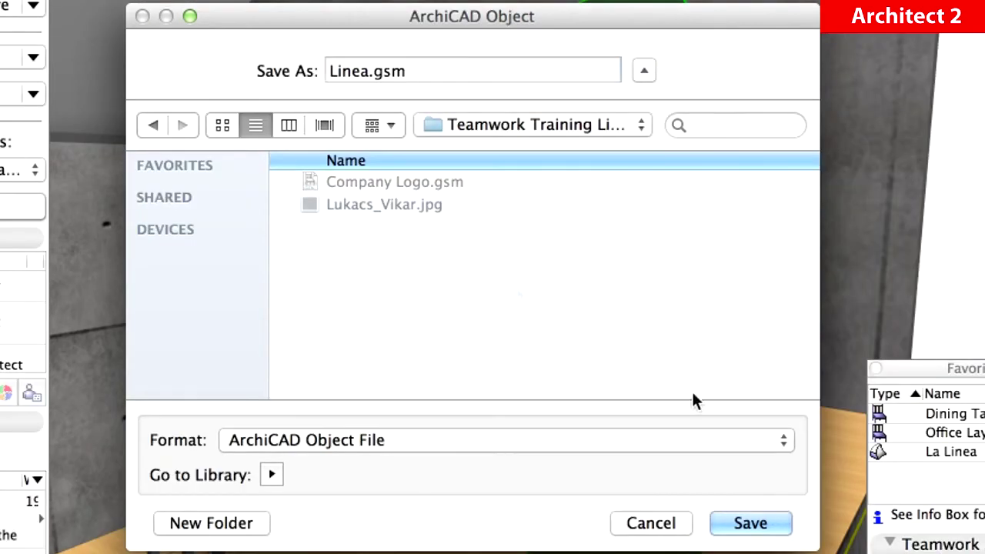
{"action": "left_click", "coordinate": [781, 527]}
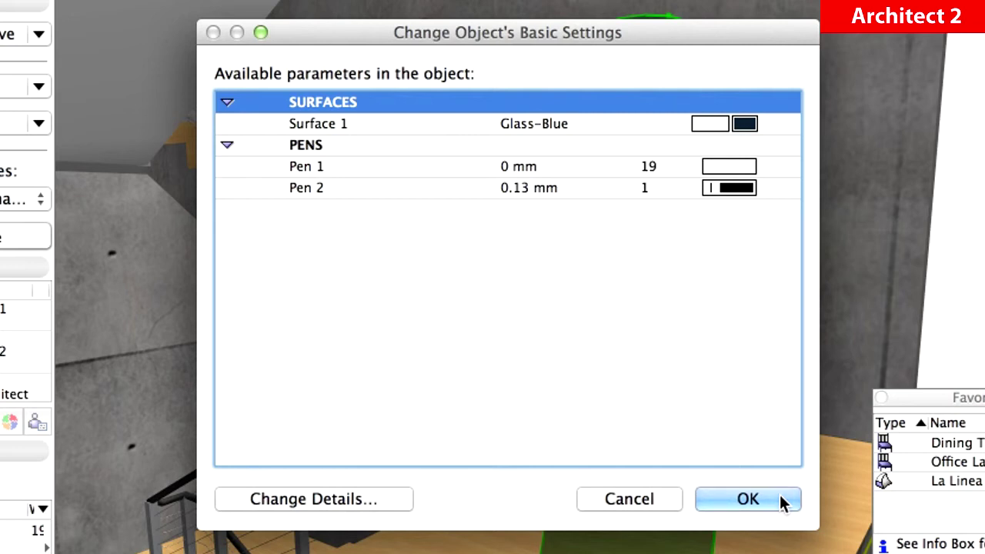
{"action": "left_click", "coordinate": [781, 501]}
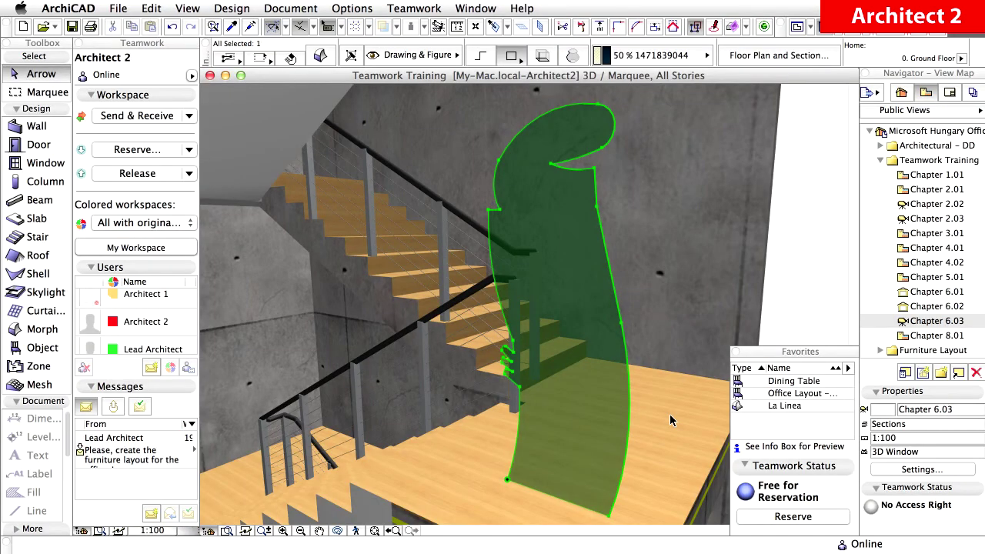
Deselect the figure and close the Favorites palette.
{"action": "key", "text": "Escape"}
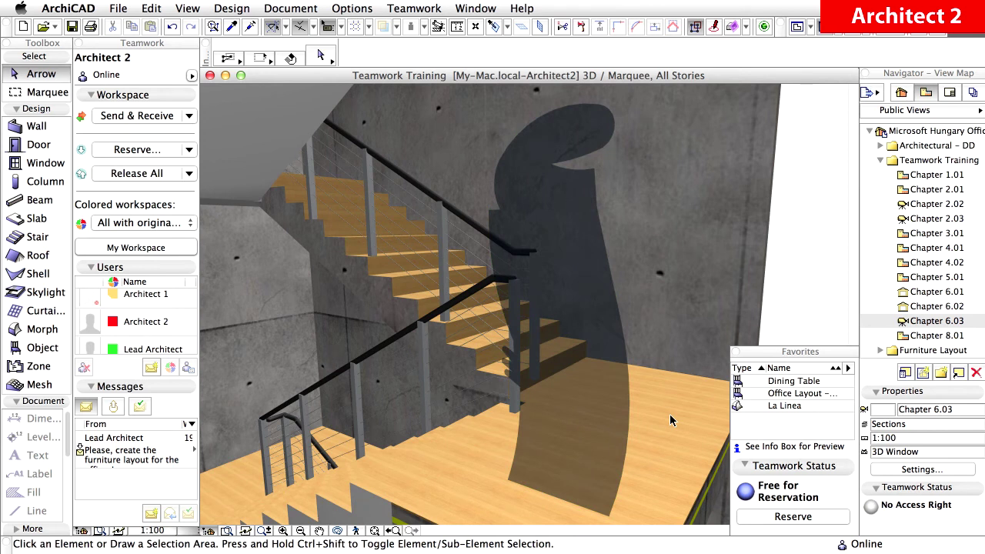
{"action": "left_click", "coordinate": [735, 352]}
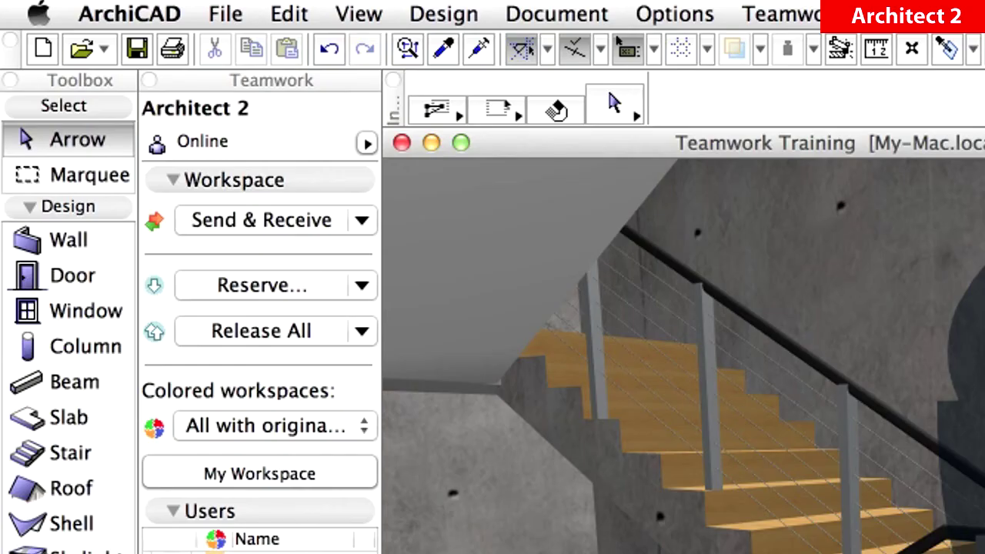
Refresh the Teamwork Training Library on the BIM Server as LeadArchitect.
{"action": "left_click", "coordinate": [251, 17]}
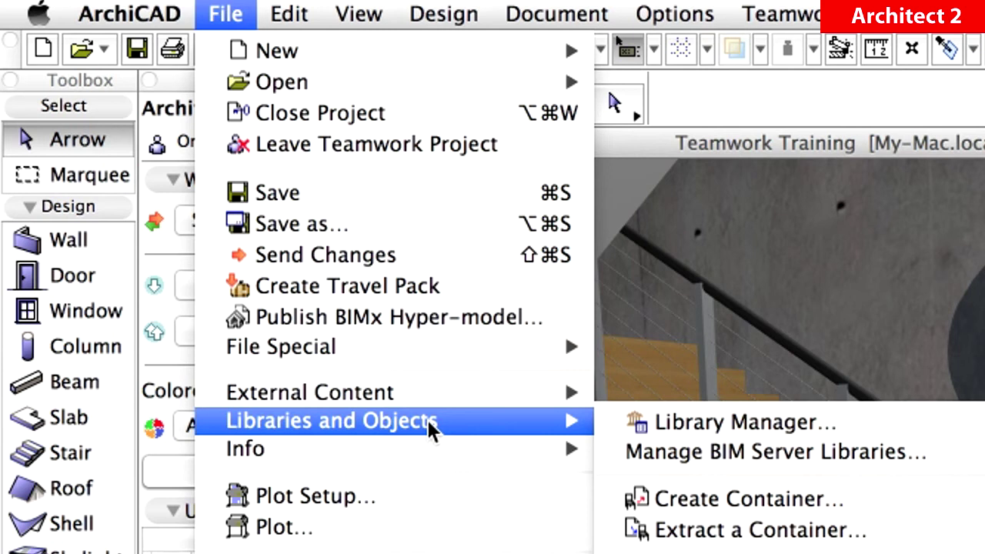
{"action": "mouse_move", "coordinate": [332, 420]}
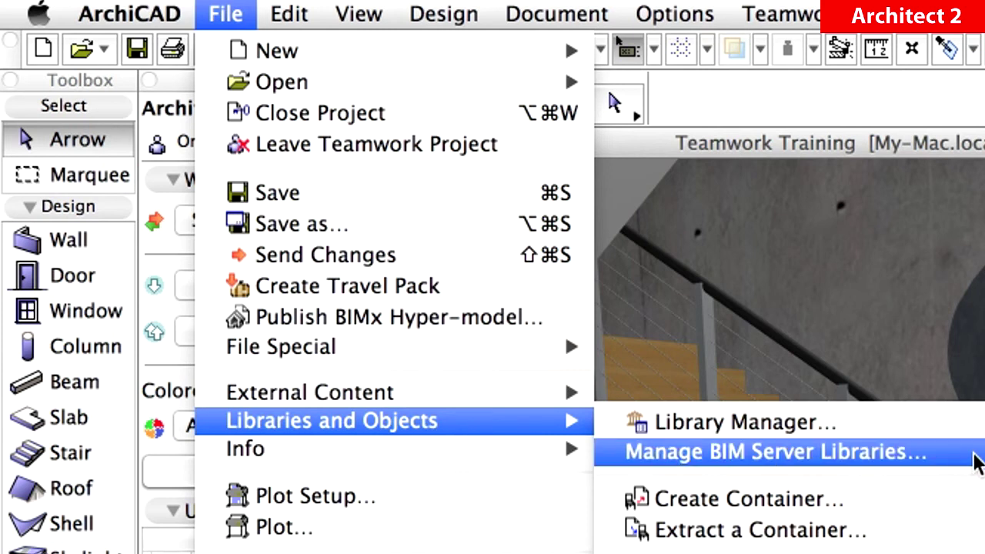
{"action": "left_click", "coordinate": [977, 464]}
{"action": "left_click", "coordinate": [687, 92]}
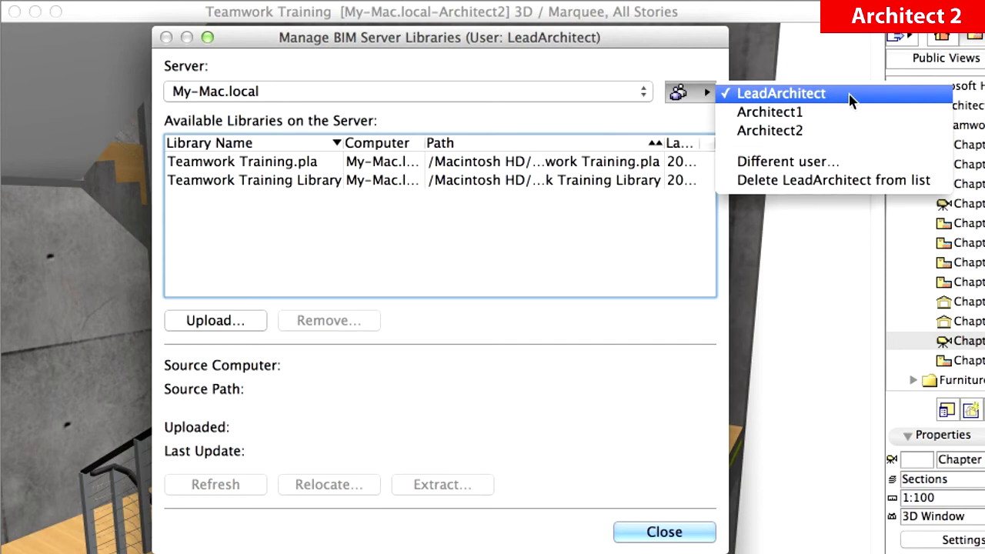
{"action": "left_click", "coordinate": [852, 93]}
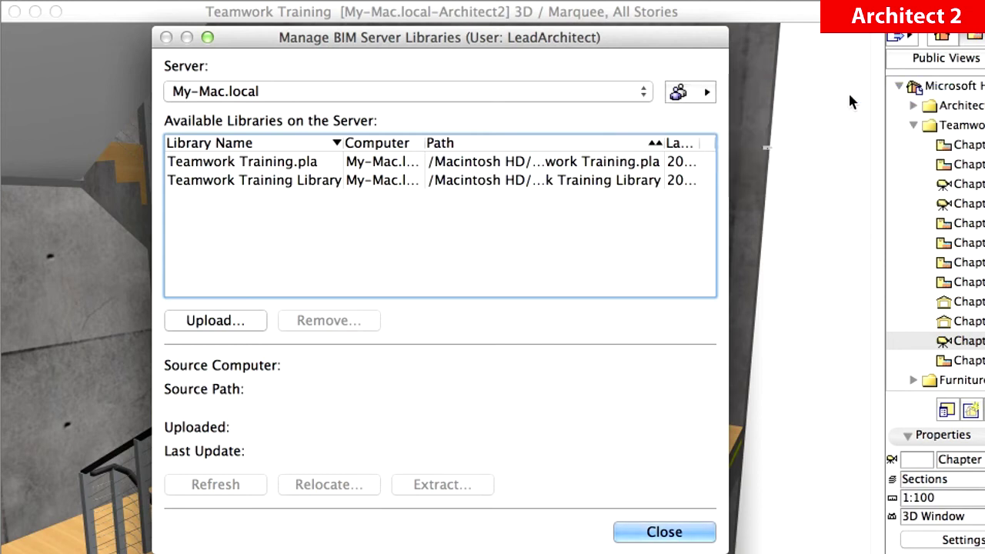
{"action": "left_click", "coordinate": [310, 185]}
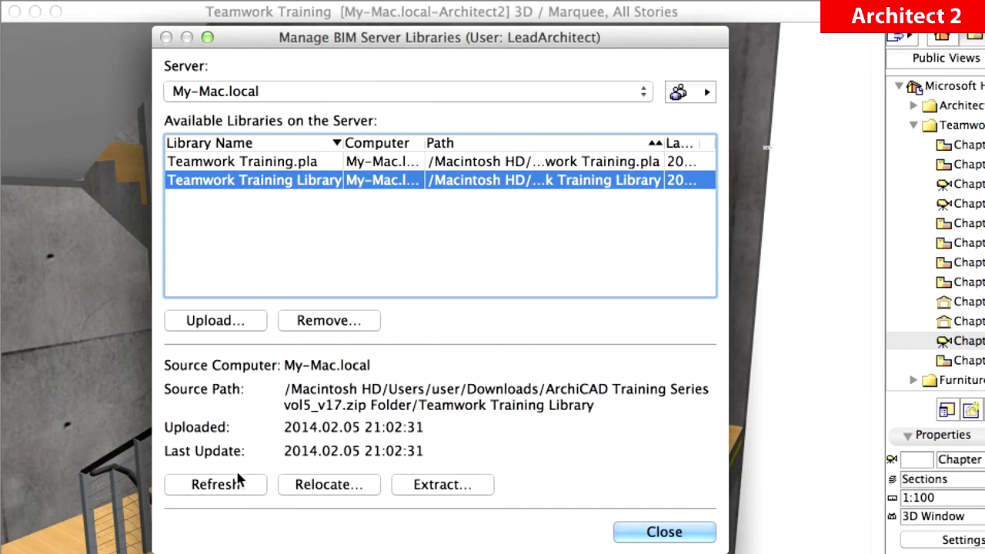
{"action": "left_click", "coordinate": [256, 485]}
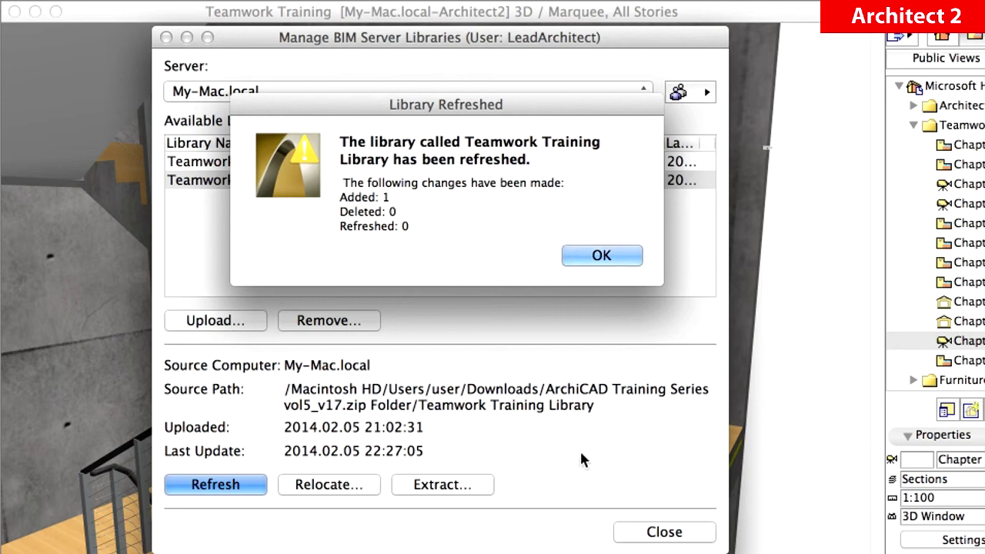
{"action": "left_click", "coordinate": [629, 259]}
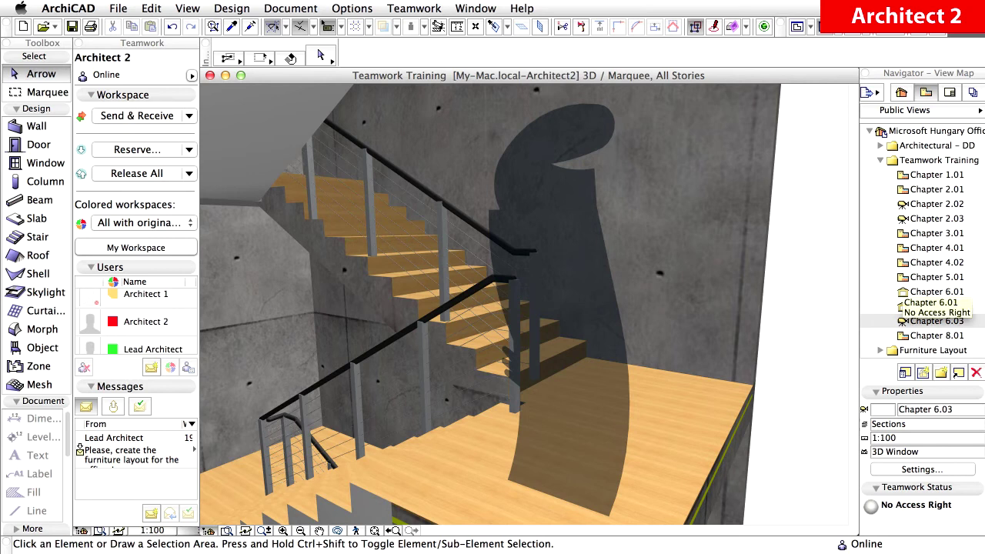
Zoom out, pan to centre the stair tower, and zoom in on the empty upper landing.
{"action": "scroll", "coordinate": [475, 322], "scroll_direction": "down", "scroll_amount": 4}
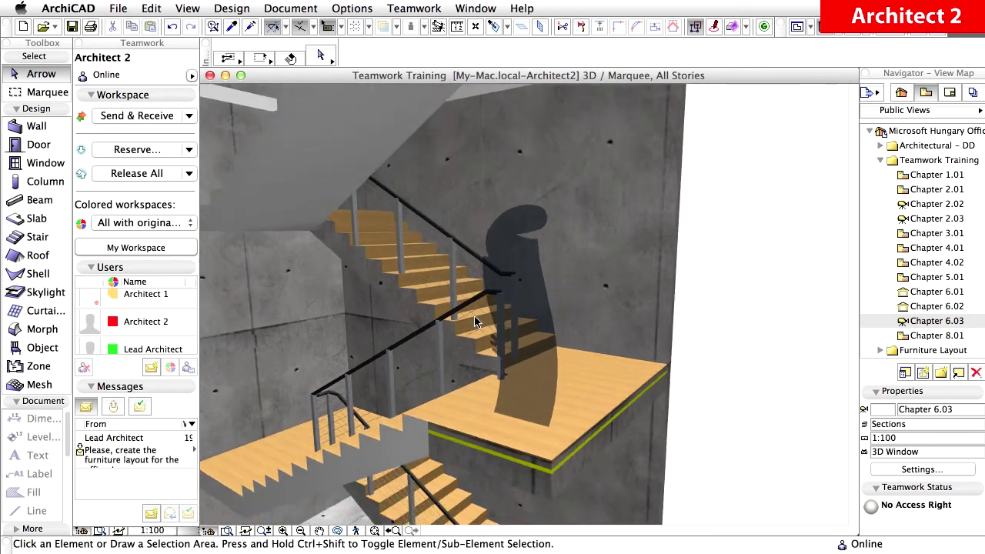
{"action": "scroll", "coordinate": [475, 321], "scroll_direction": "down", "scroll_amount": 4}
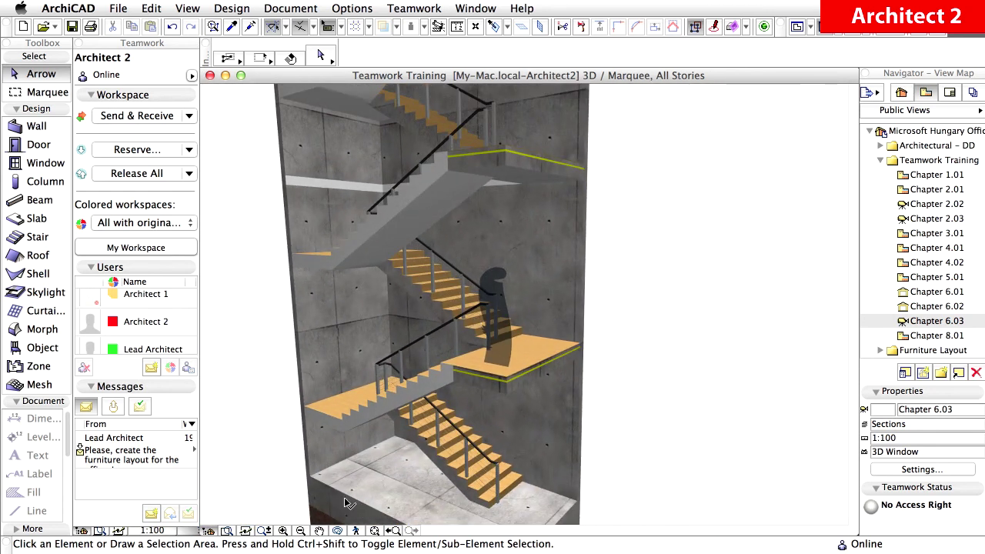
{"action": "left_click", "coordinate": [319, 531]}
{"action": "left_click_drag", "start_coordinate": [477, 187], "coordinate": [482, 317]}
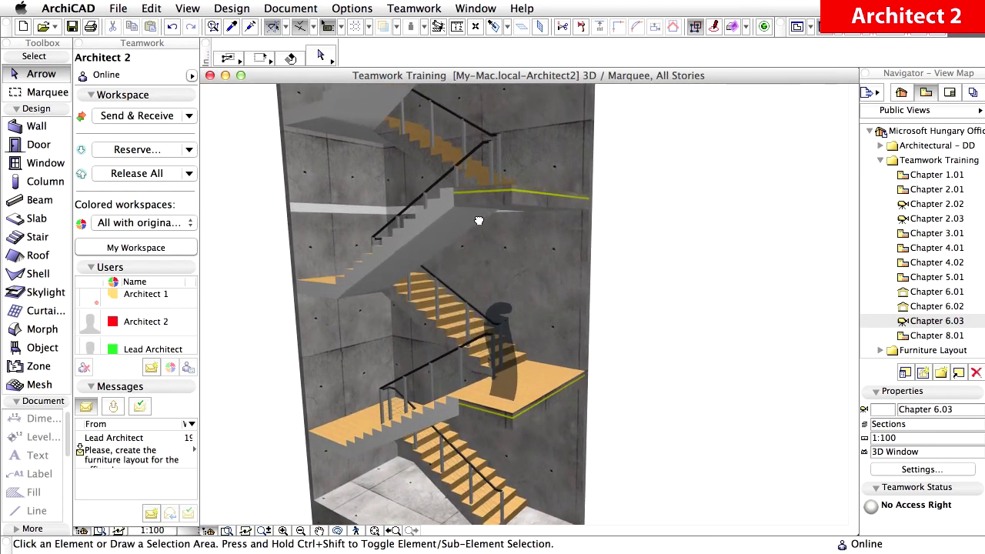
{"action": "scroll", "coordinate": [542, 267], "scroll_direction": "up", "scroll_amount": 3}
{"action": "scroll", "coordinate": [546, 282], "scroll_direction": "up", "scroll_amount": 3}
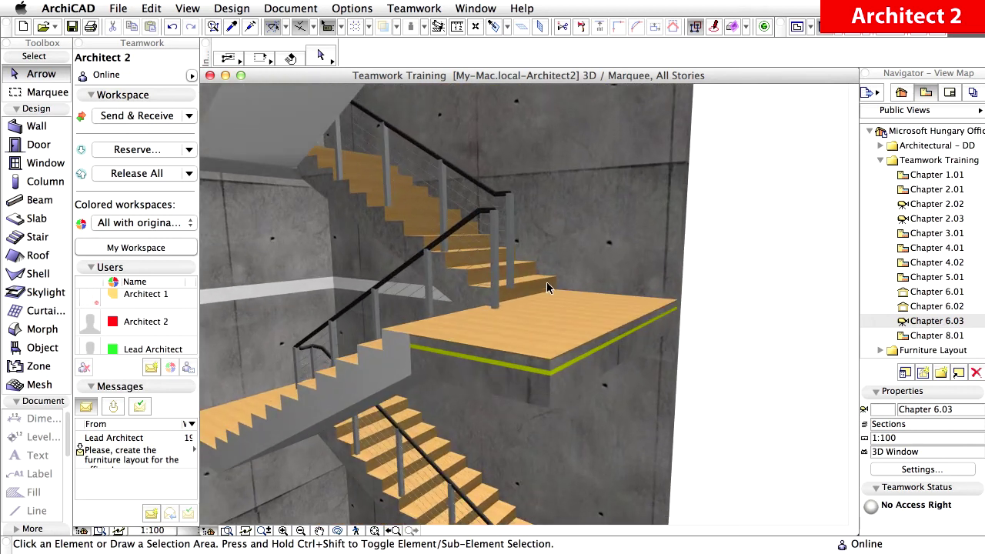
{"action": "scroll", "coordinate": [551, 288], "scroll_direction": "up", "scroll_amount": 2}
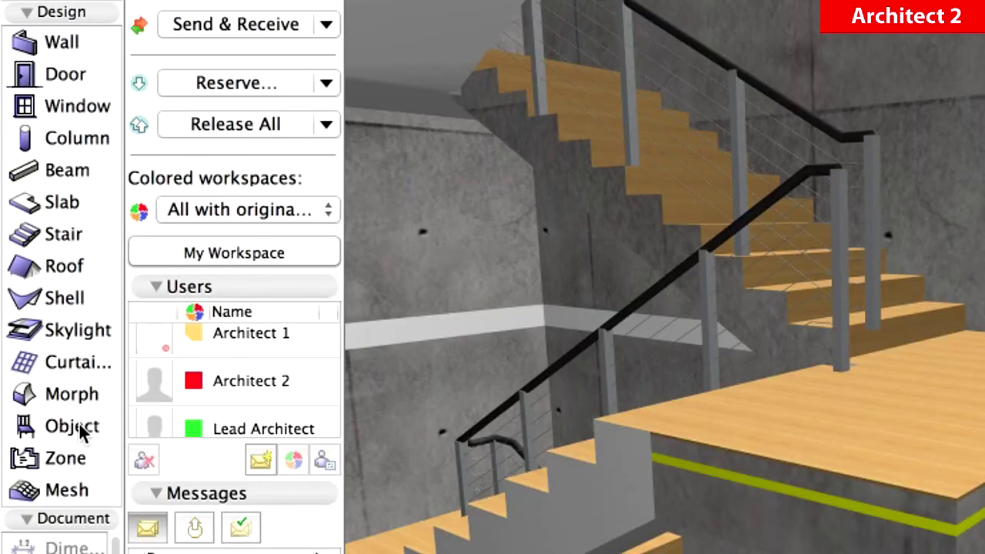
{"action": "left_click", "coordinate": [43, 349]}
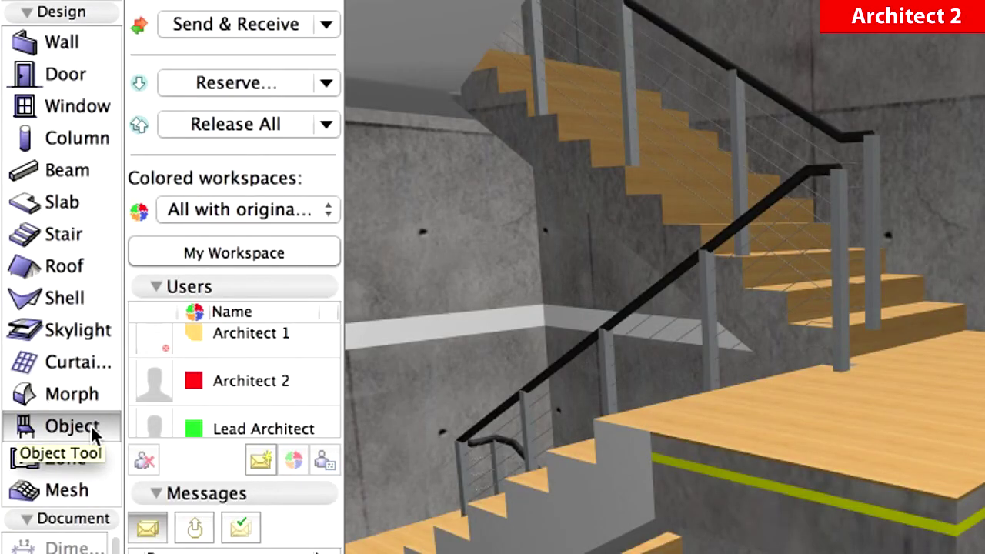
Search the object library for 'Linea' and select it as the default object.
{"action": "double_click", "coordinate": [91, 435]}
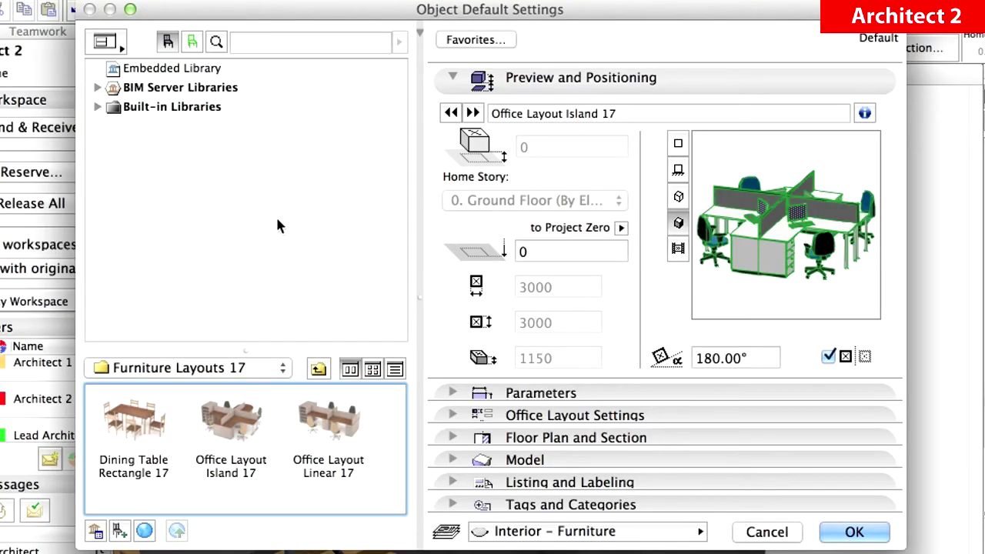
{"action": "left_click", "coordinate": [287, 44]}
{"action": "type", "text": "Li"}
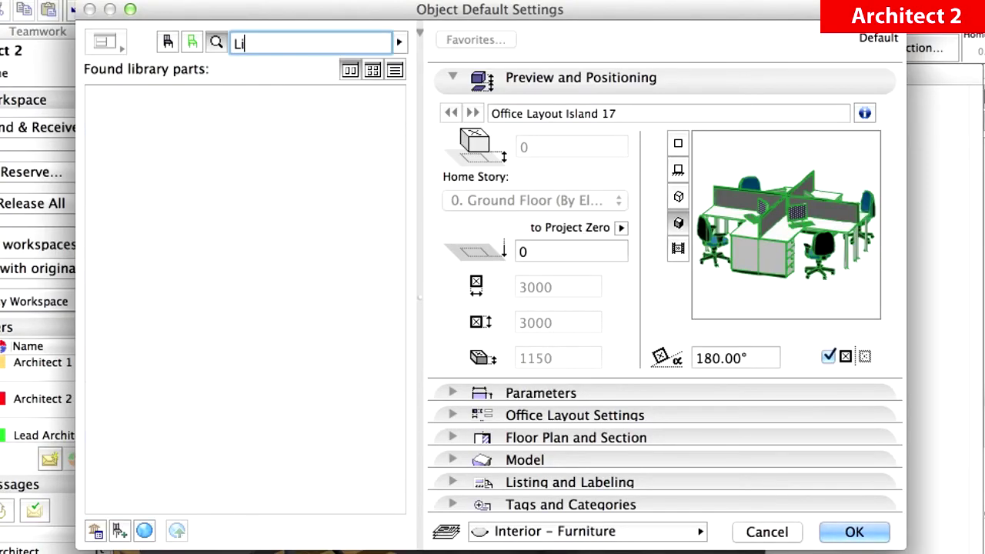
{"action": "type", "text": "nea"}
{"action": "key", "text": "Return"}
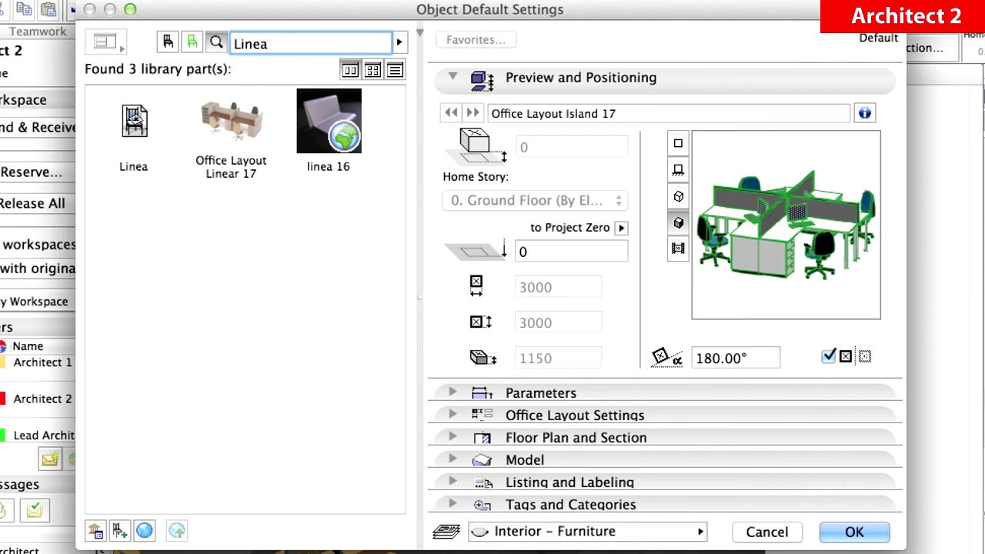
{"action": "key", "text": "Tab"}
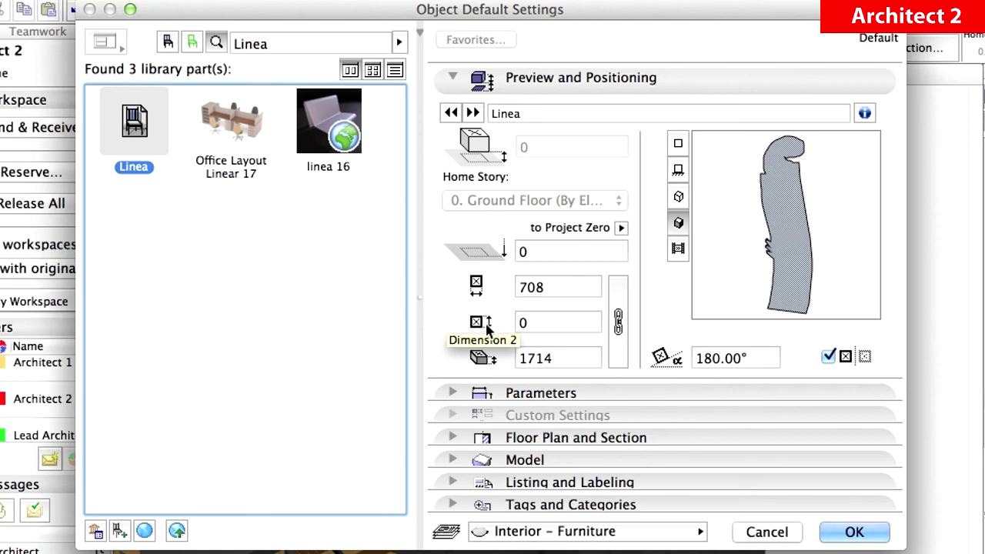
Set Linea's second dimension to 1 and its layer to Drawing & Figure.
{"action": "left_click", "coordinate": [531, 323]}
{"action": "type", "text": "1"}
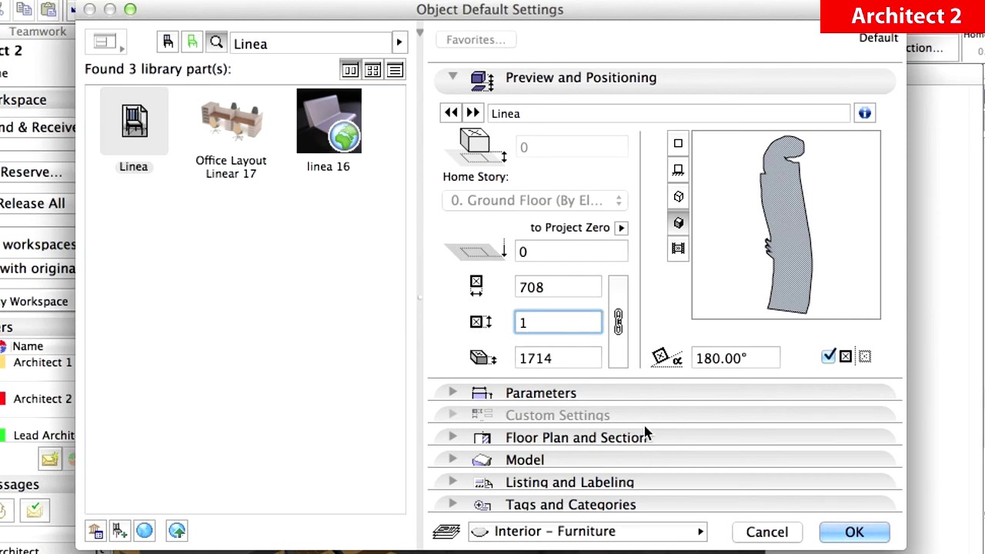
{"action": "left_click", "coordinate": [682, 534]}
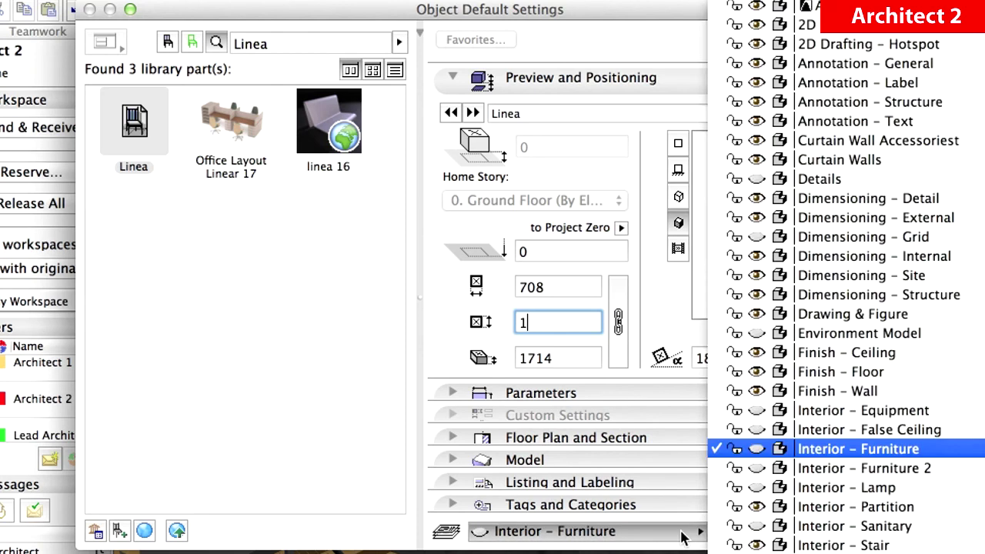
{"action": "left_click", "coordinate": [951, 322]}
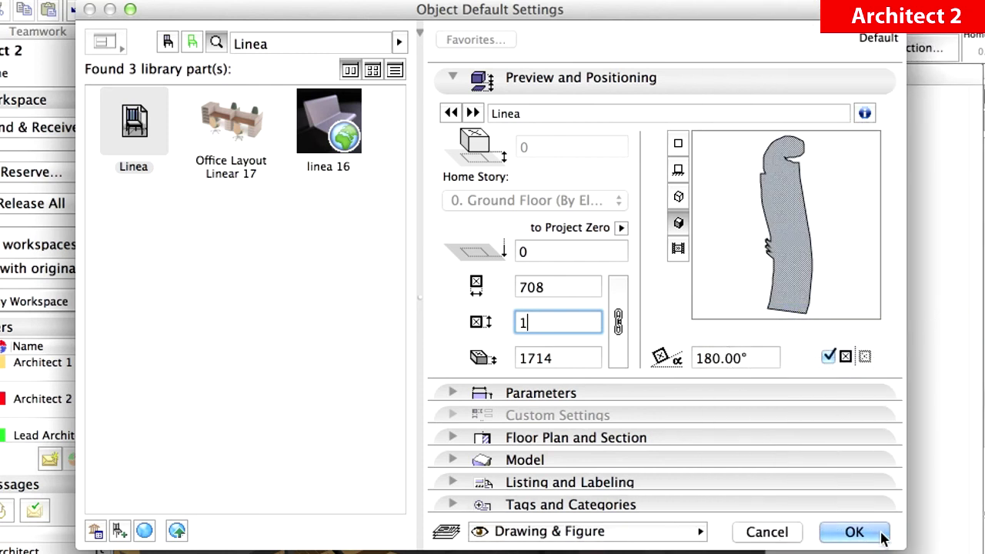
{"action": "left_click", "coordinate": [854, 532]}
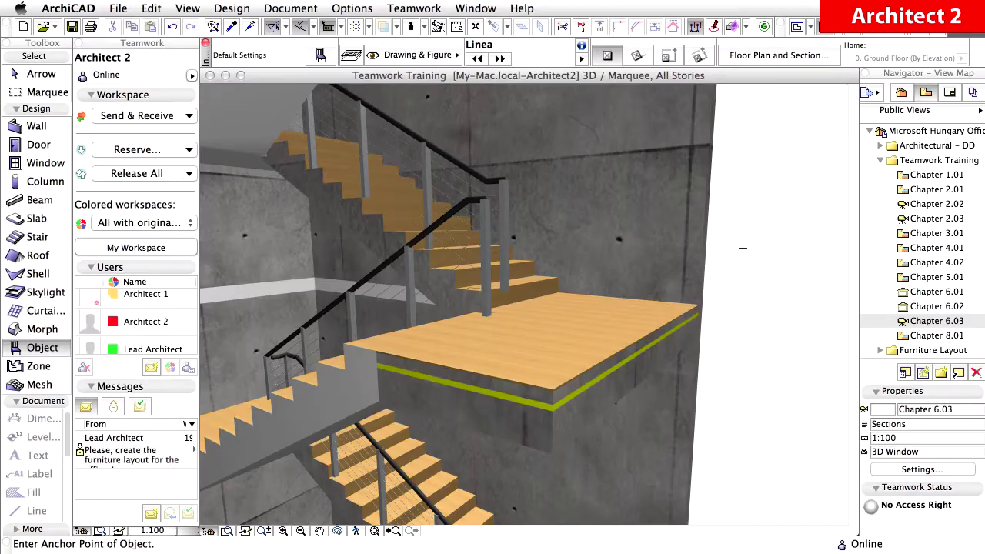
Place Linea on the upper stair landing, Send & Receive with Teamwork, and save.
{"action": "left_click", "coordinate": [532, 344]}
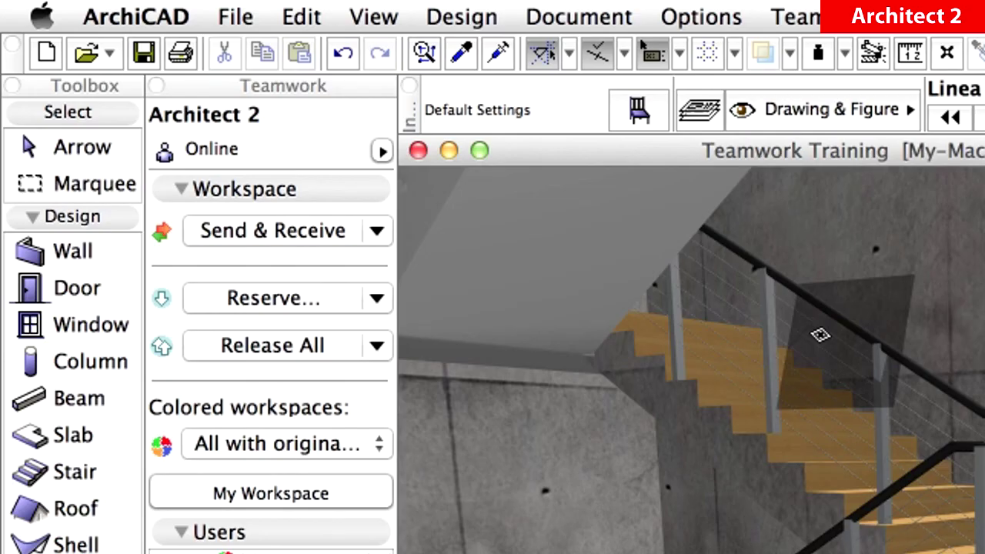
{"action": "left_click", "coordinate": [339, 235]}
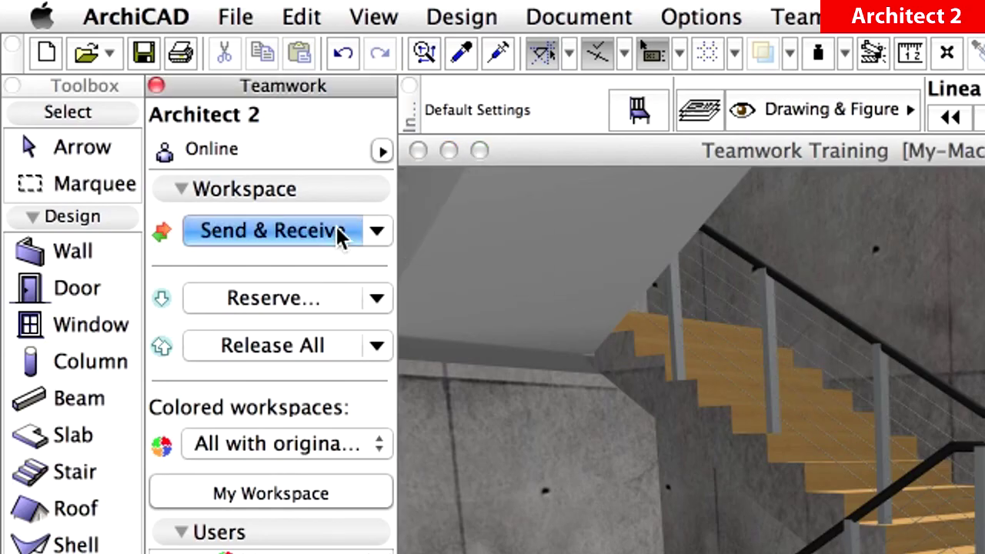
{"action": "left_click", "coordinate": [249, 18]}
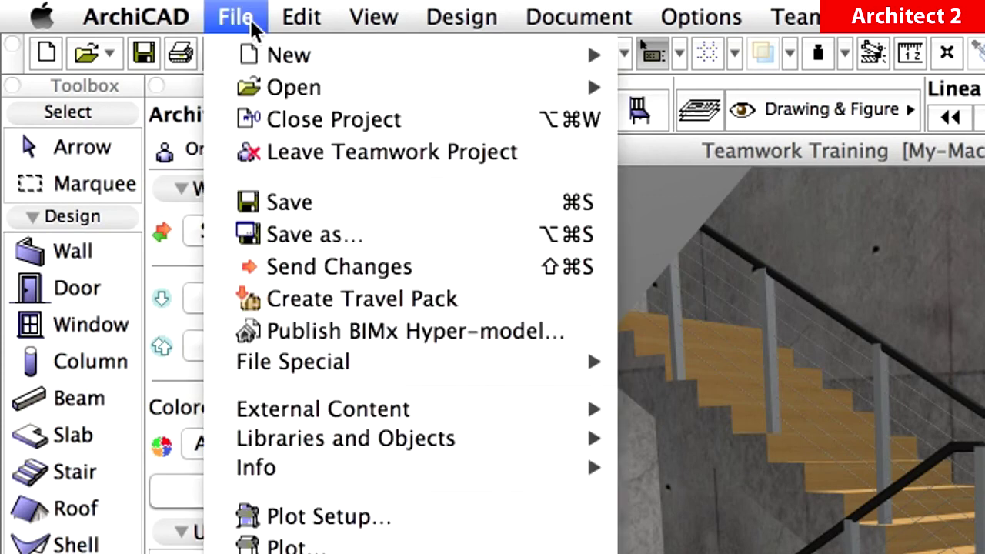
{"action": "left_click", "coordinate": [405, 201]}
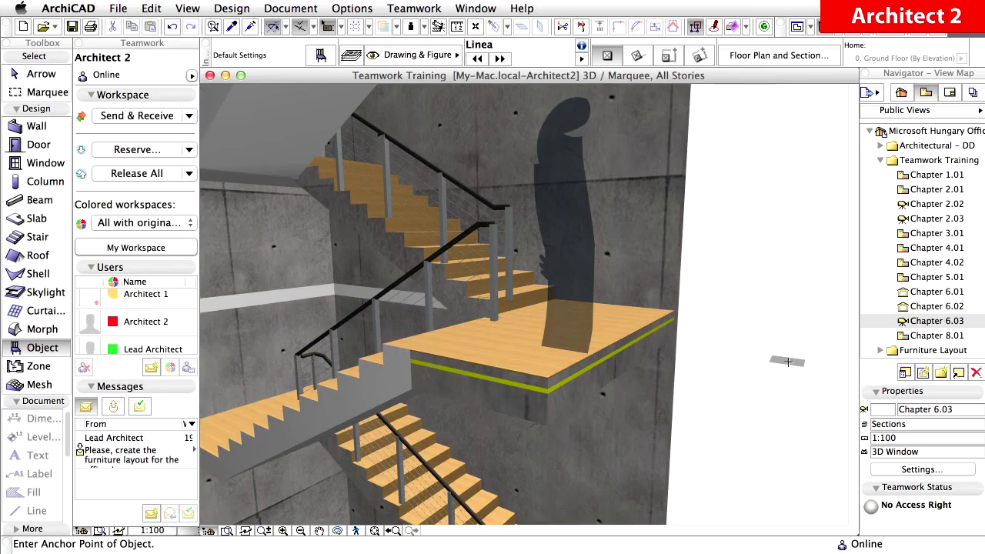